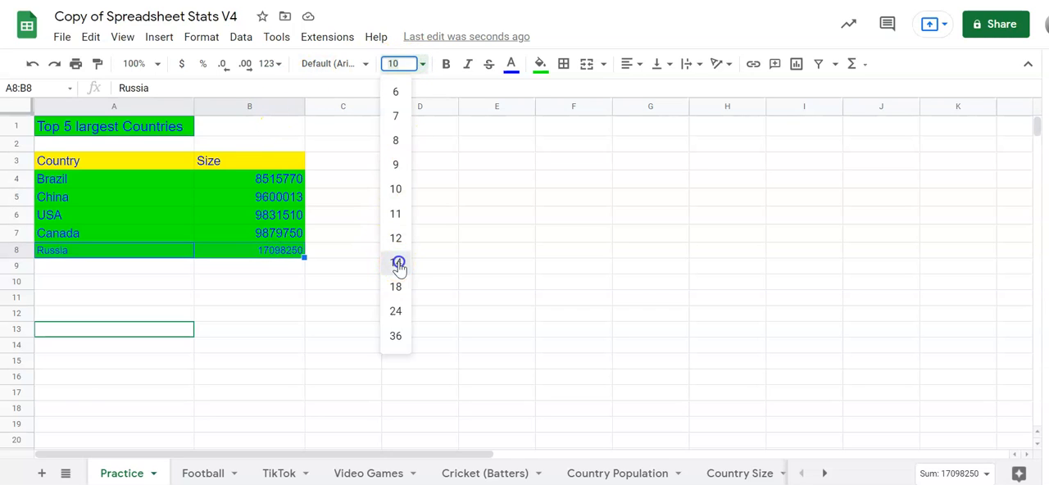
Set the font size of the Russia row, cells A8:B8, to 14.
click(396, 262)
click(474, 287)
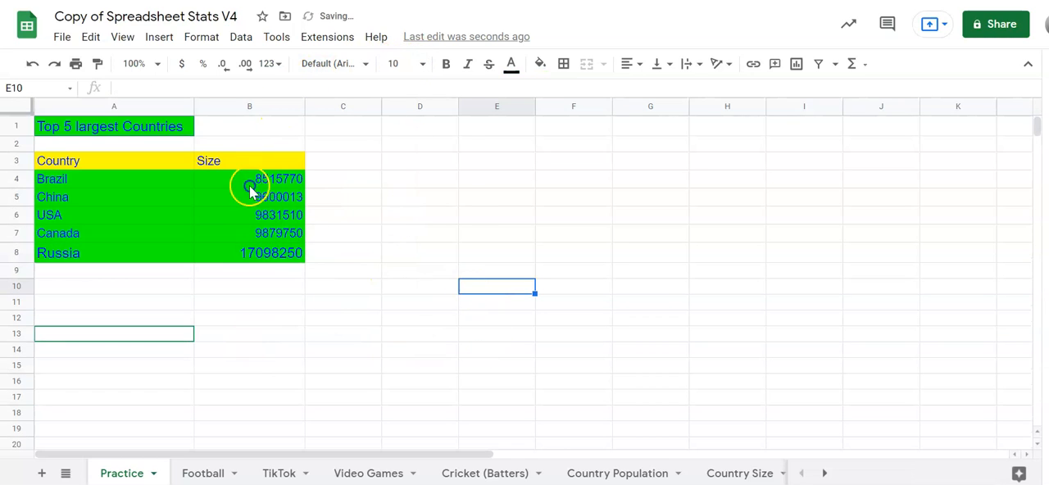
Enter the label "Total" in cell A10 below the country list.
click(177, 287)
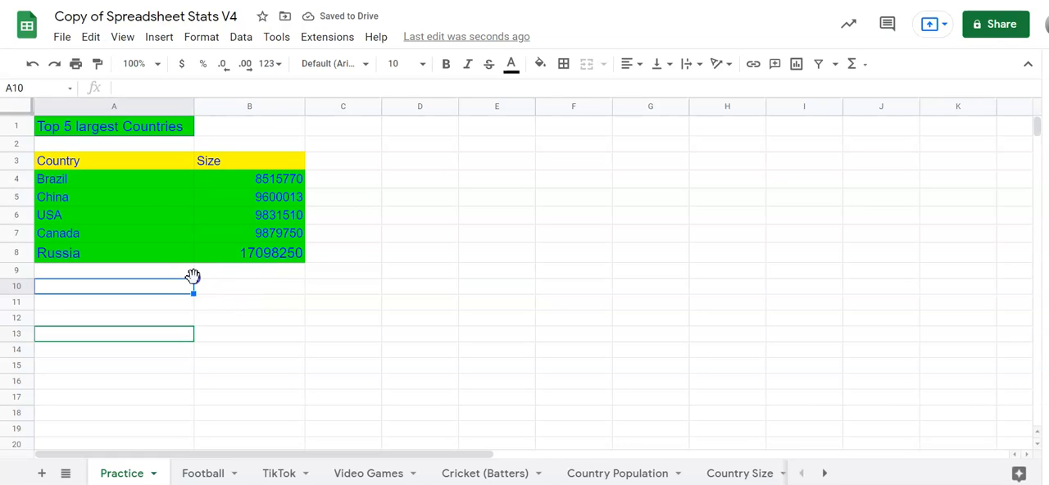
text(T)
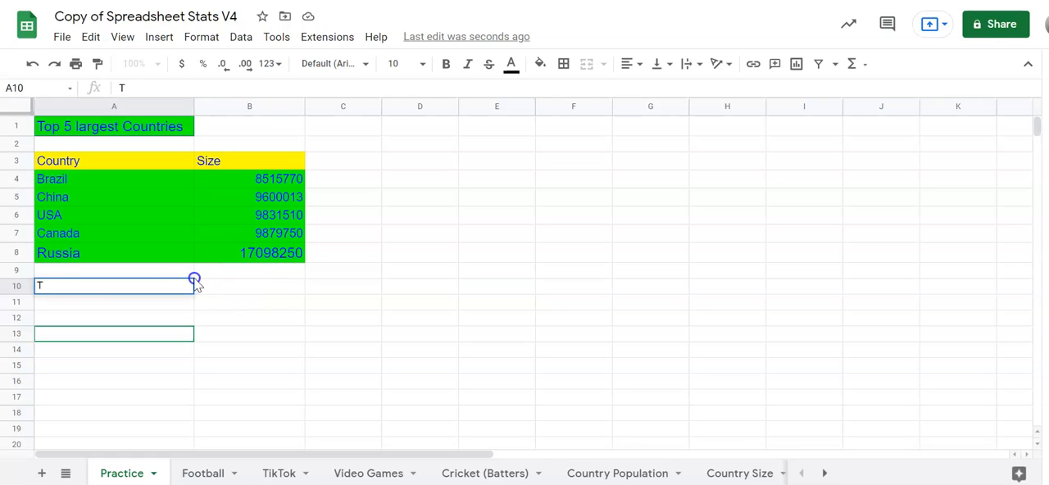
text(otal)
click(215, 364)
Format the Total label in A10 with font size 12 and right alignment.
click(104, 288)
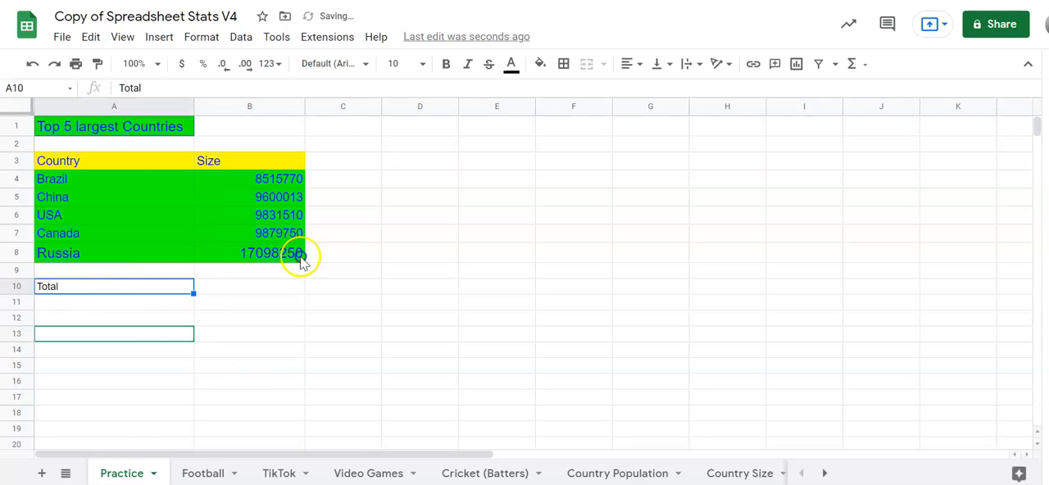
click(420, 65)
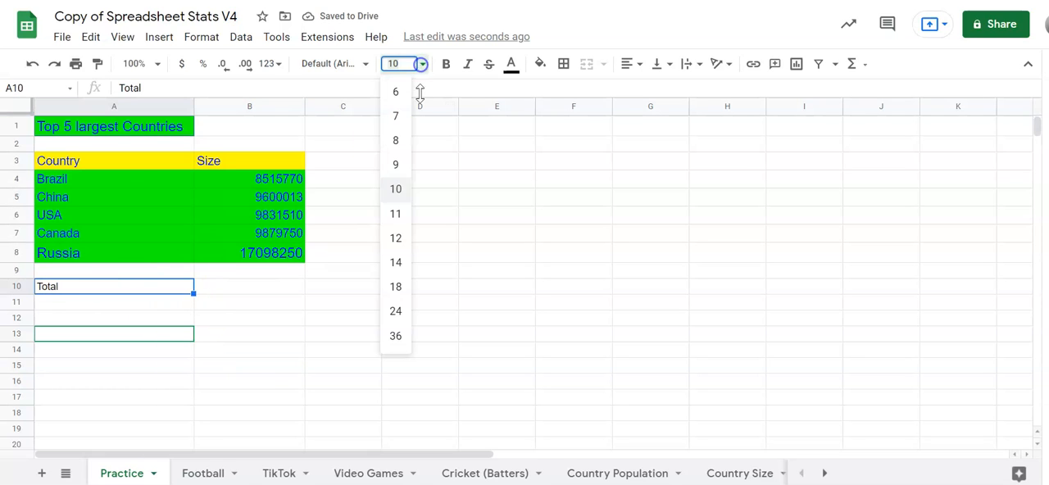
click(398, 236)
click(488, 382)
click(139, 288)
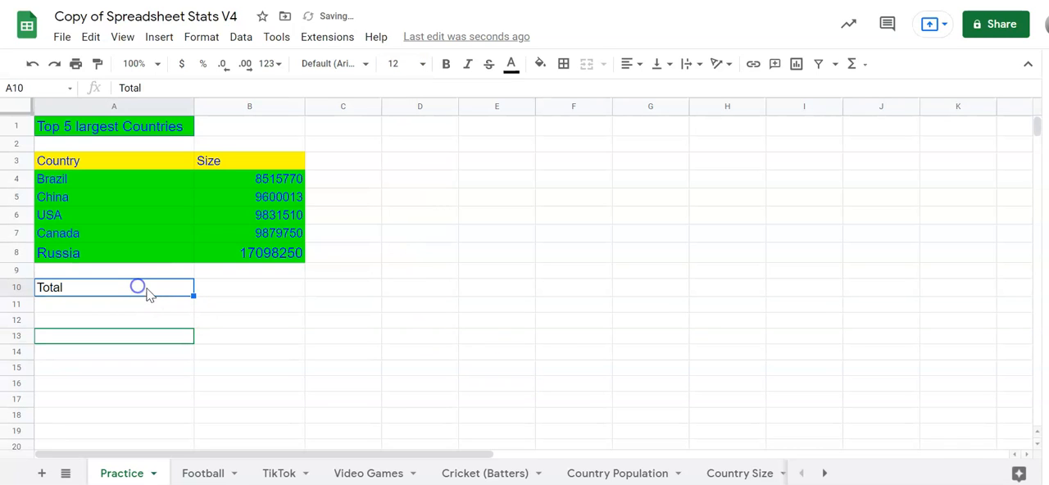
click(636, 72)
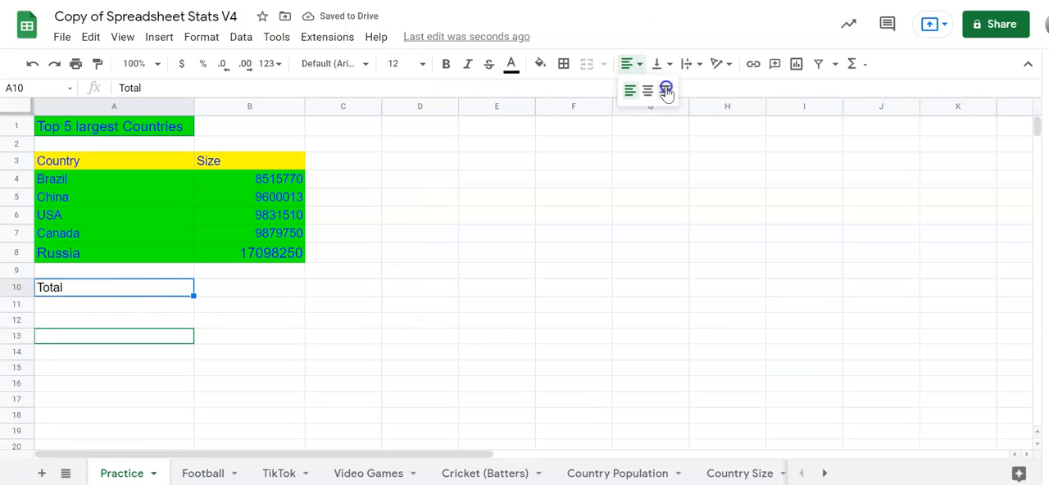
click(665, 88)
Format the empty cell B10 beside Total with font size 12 and an outer border.
click(274, 287)
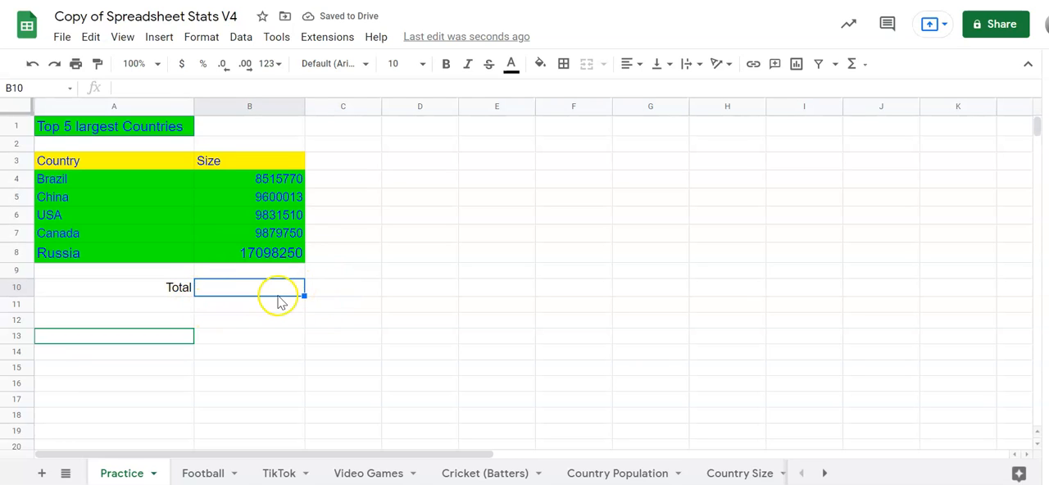
click(424, 64)
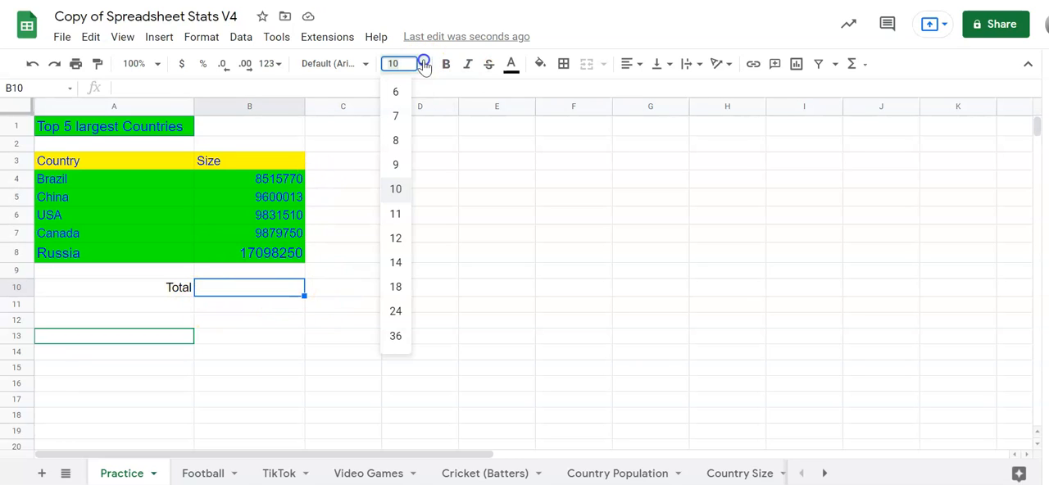
click(396, 239)
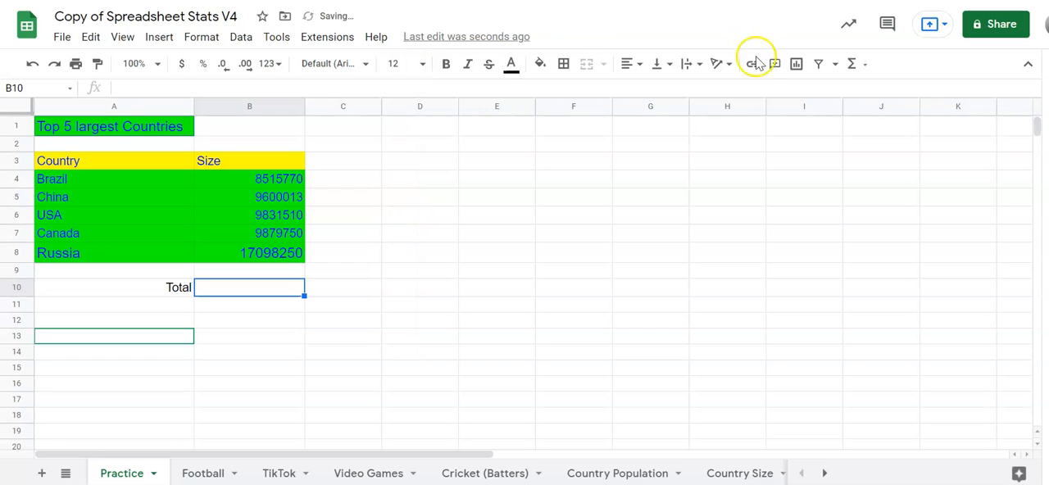
click(564, 64)
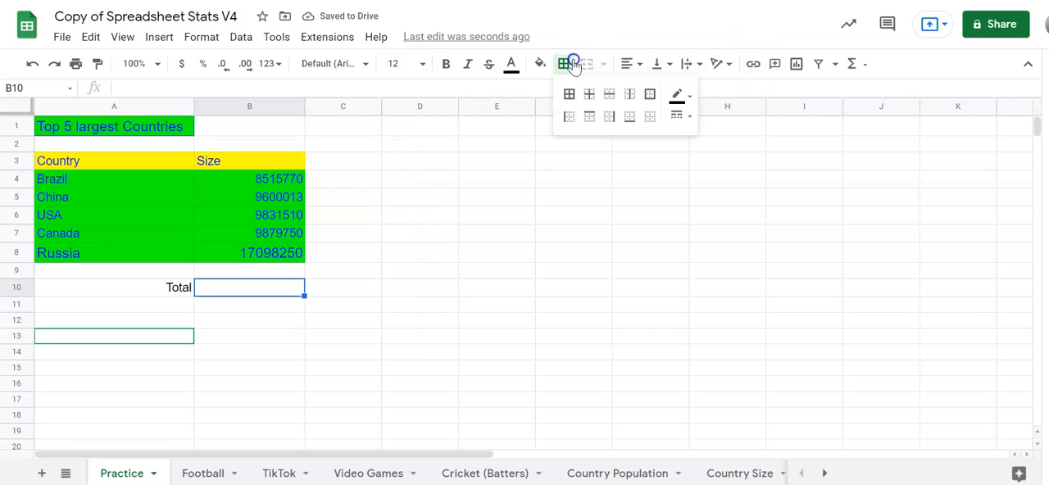
click(651, 92)
click(566, 368)
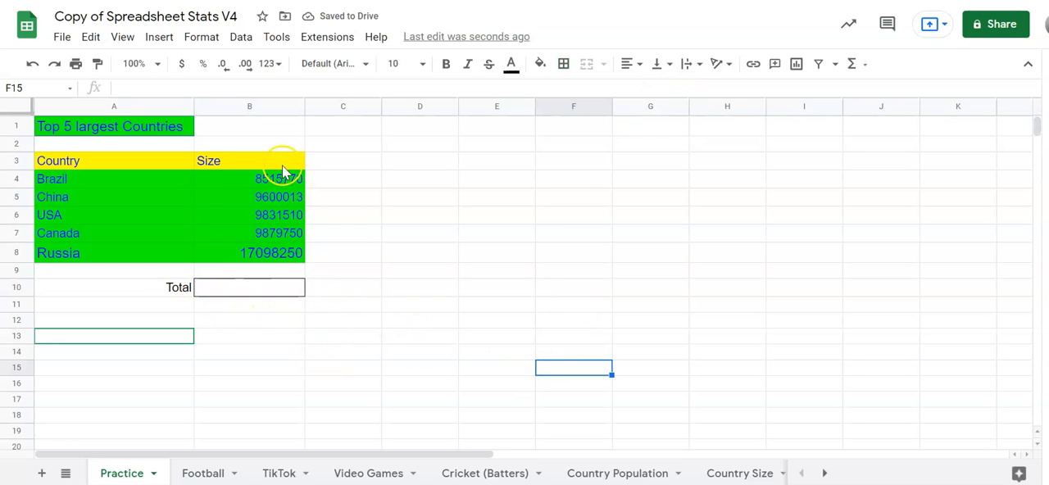
Add up the five country sizes in cell B10 with the SUM function over the range B4:B8.
click(270, 288)
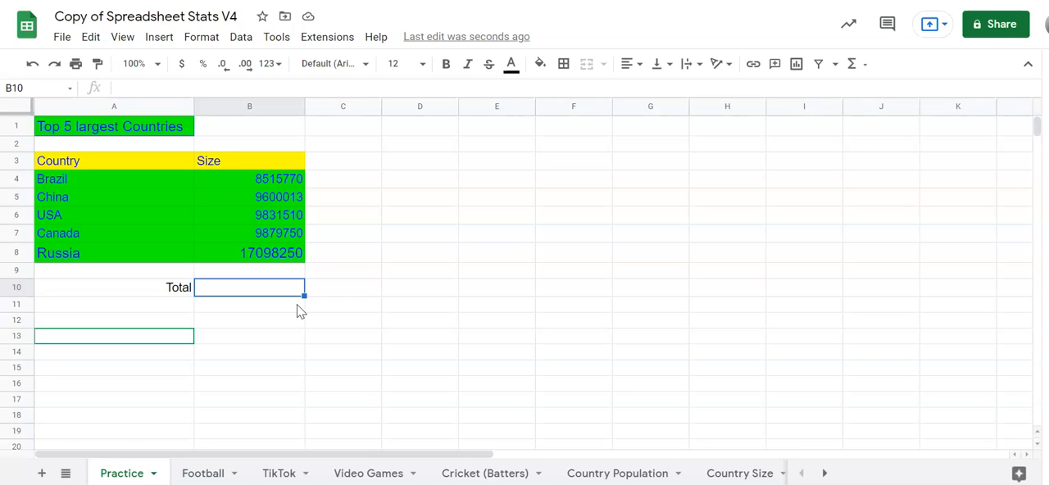
text(=)
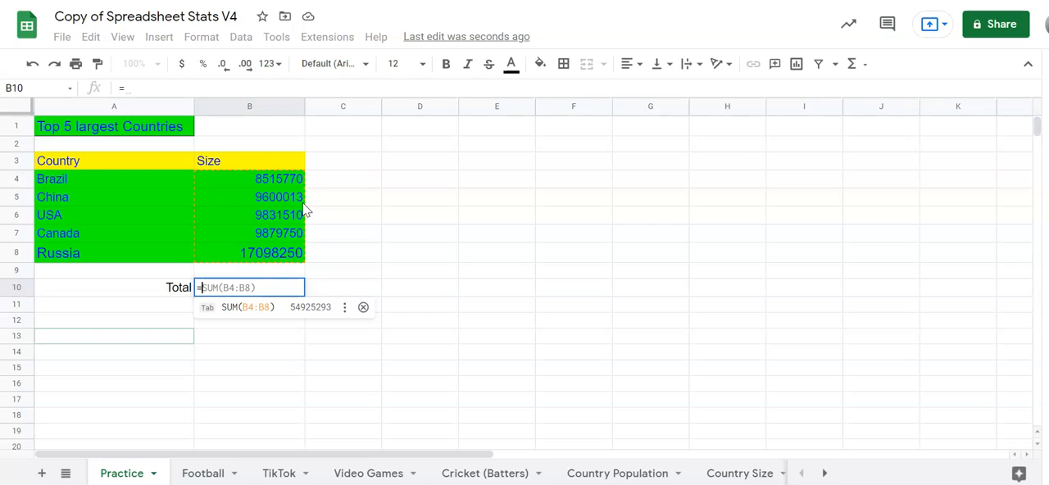
text(sum(B4:B8)
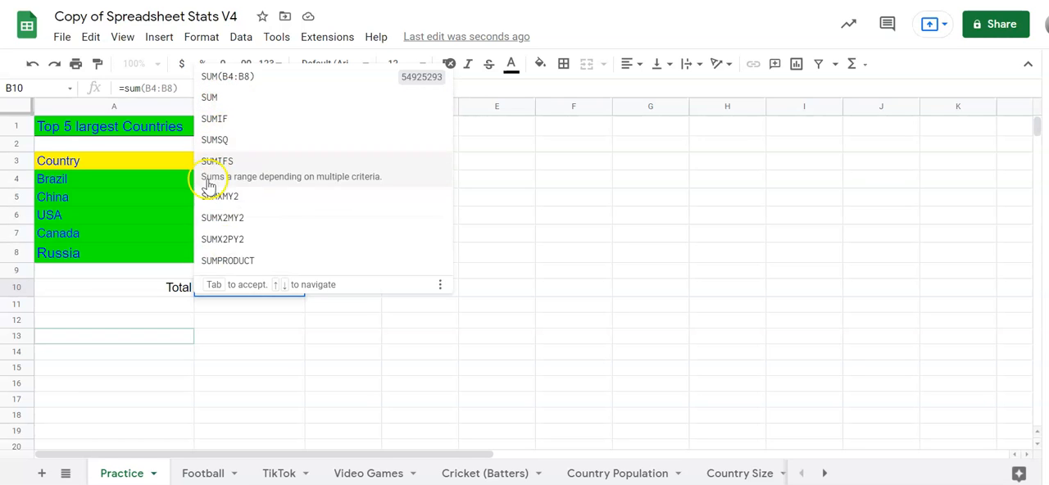
click(226, 102)
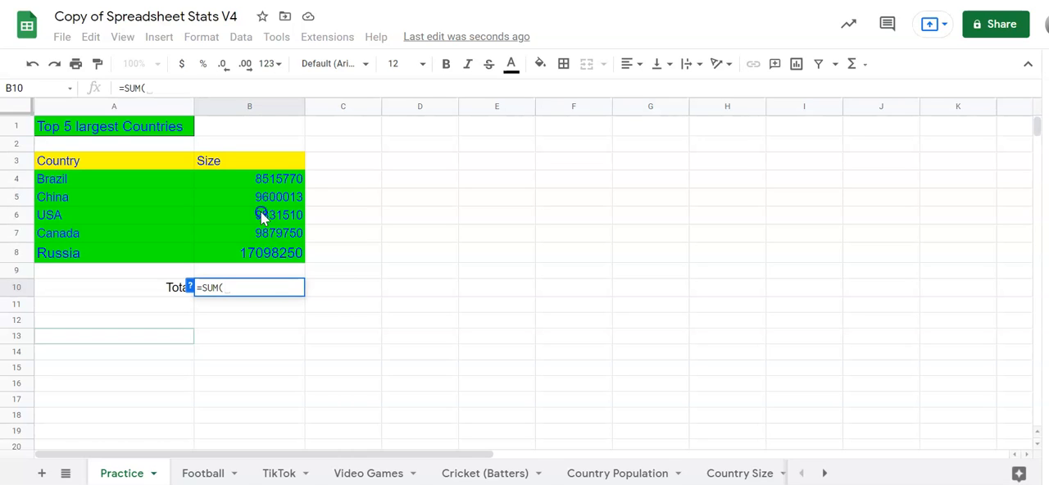
click(268, 176)
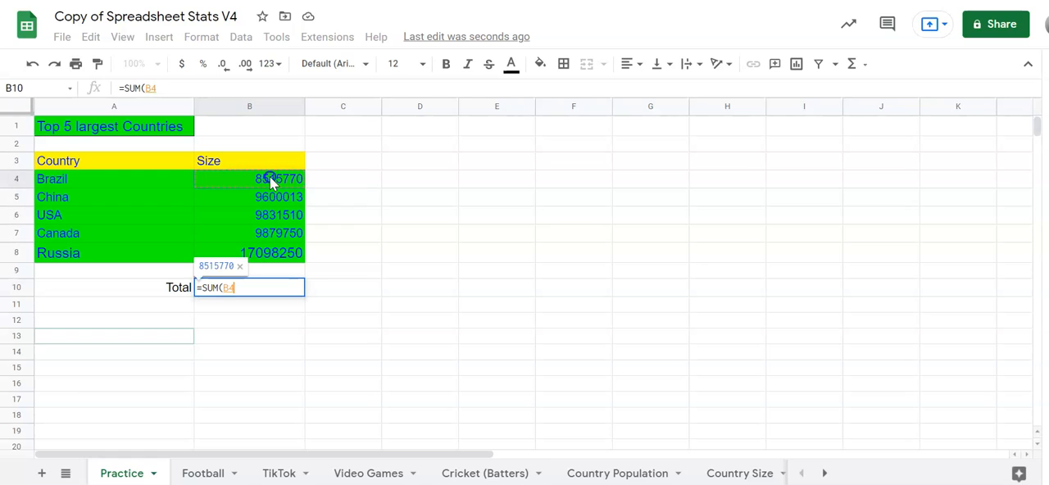
drag(270, 178, 287, 255)
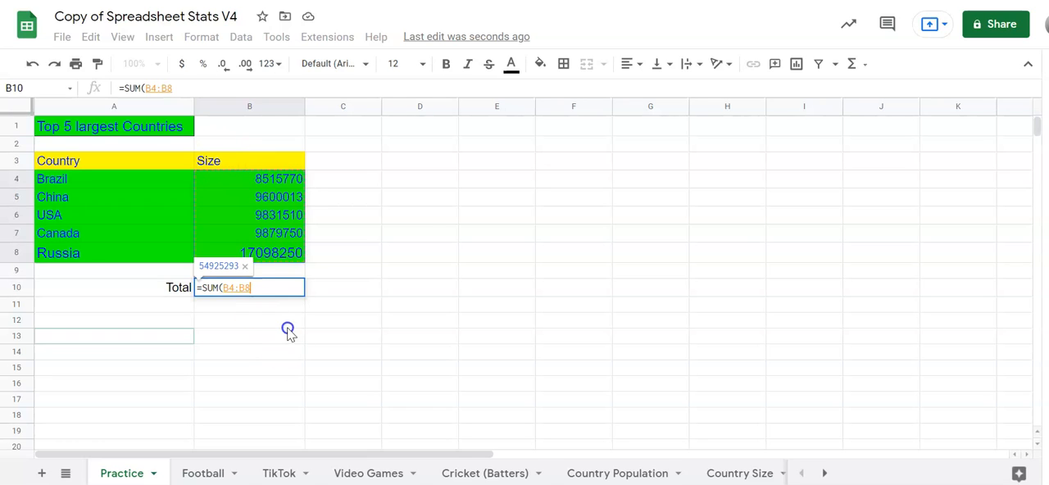
key(BackSpace)
key(BackSpace)
key(BackSpace)
key(BackSpace)
key(BackSpace)
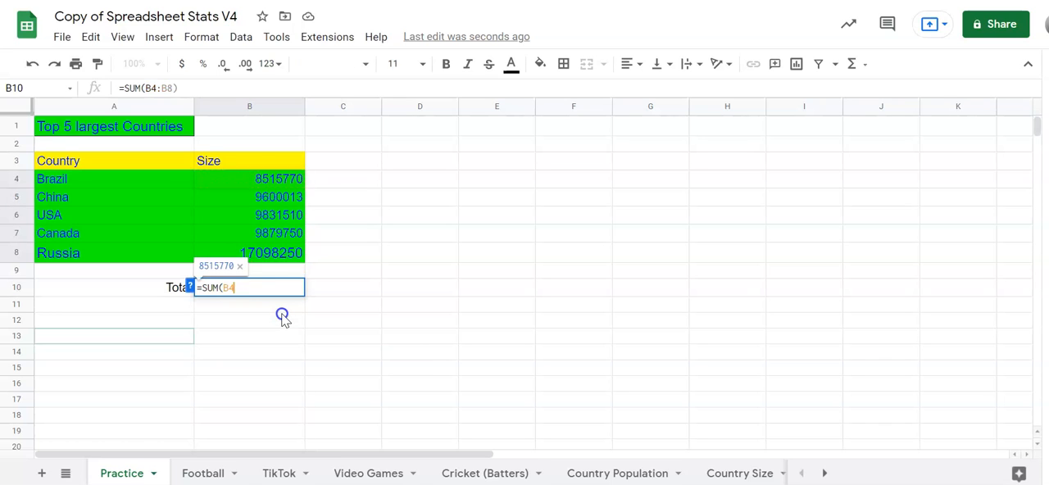
drag(277, 181, 293, 262)
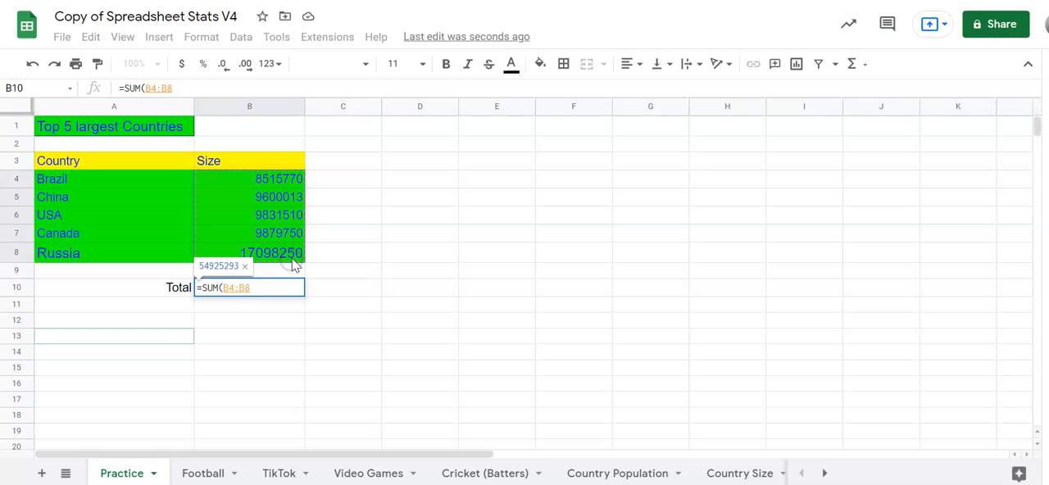
key(Return)
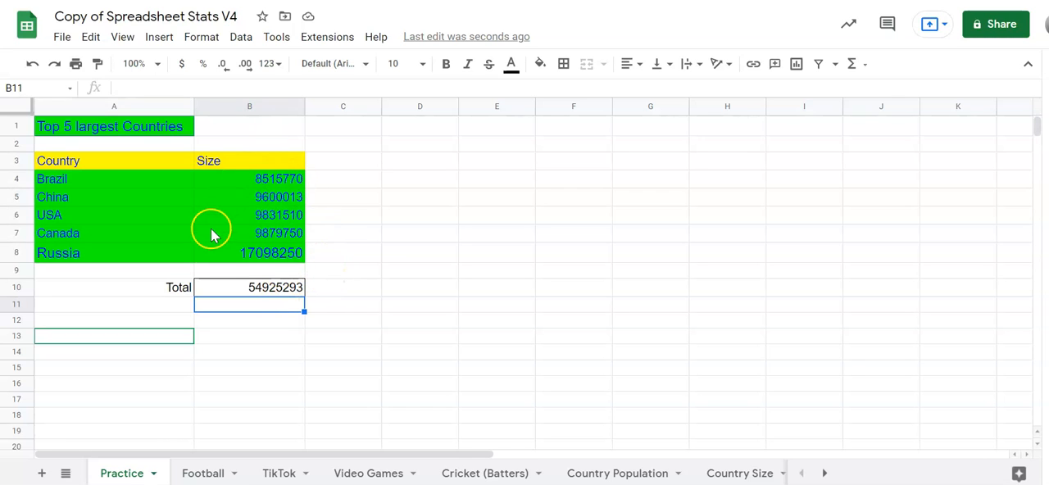
Fill the total cell B10 with orange.
click(273, 288)
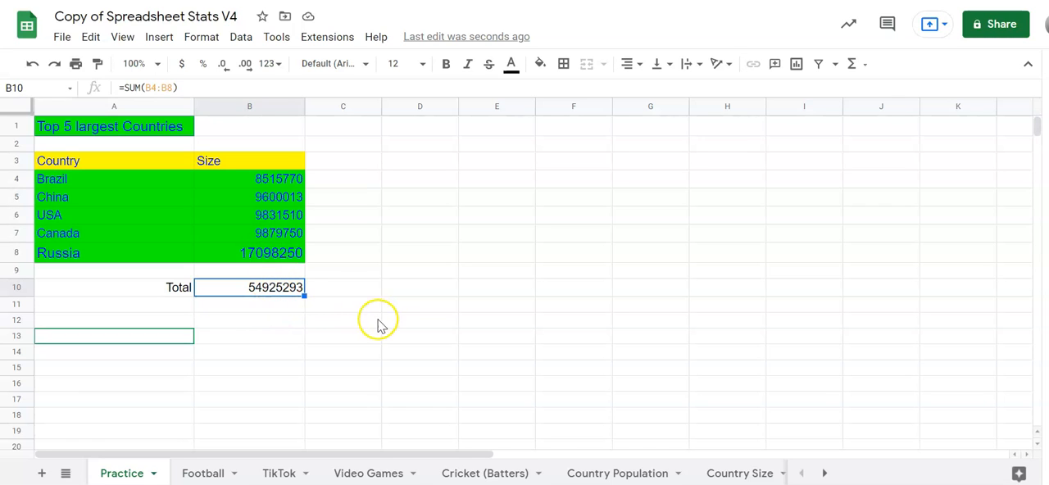
click(541, 67)
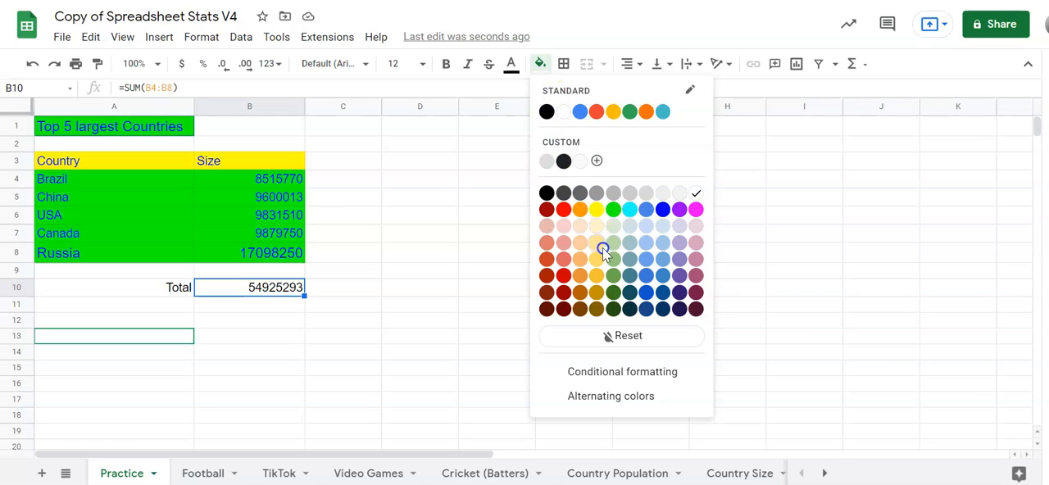
click(581, 209)
click(558, 338)
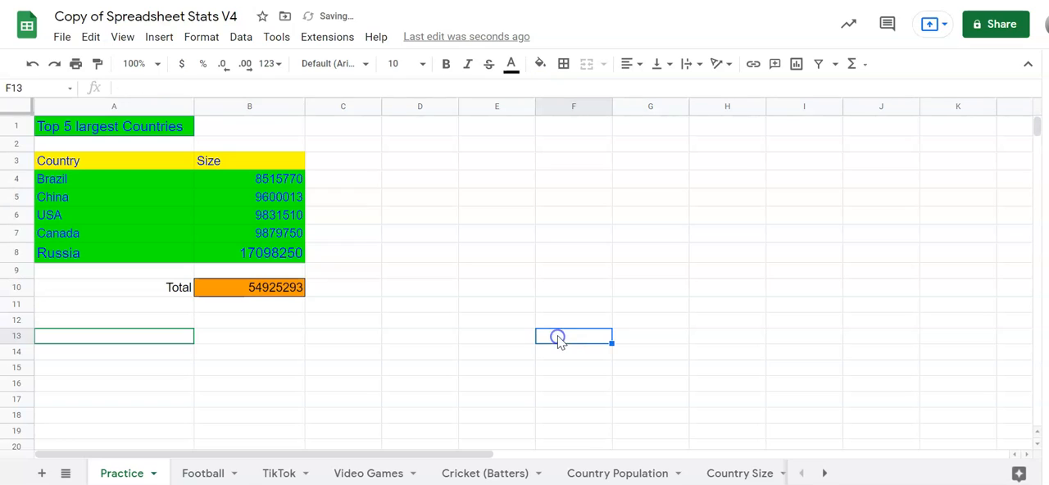
click(561, 326)
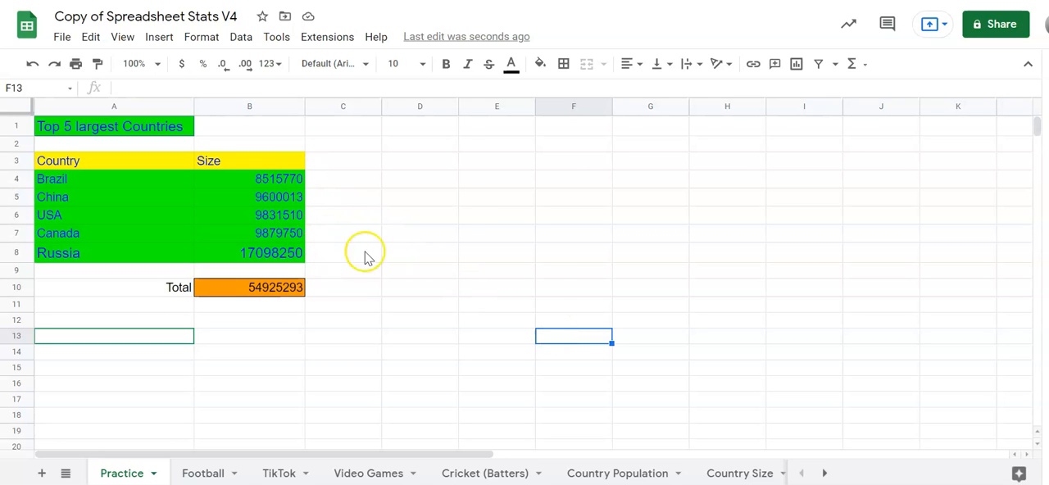
Enter the label "Smallest Country" in cell D3 and widen column D so the text fits.
click(414, 164)
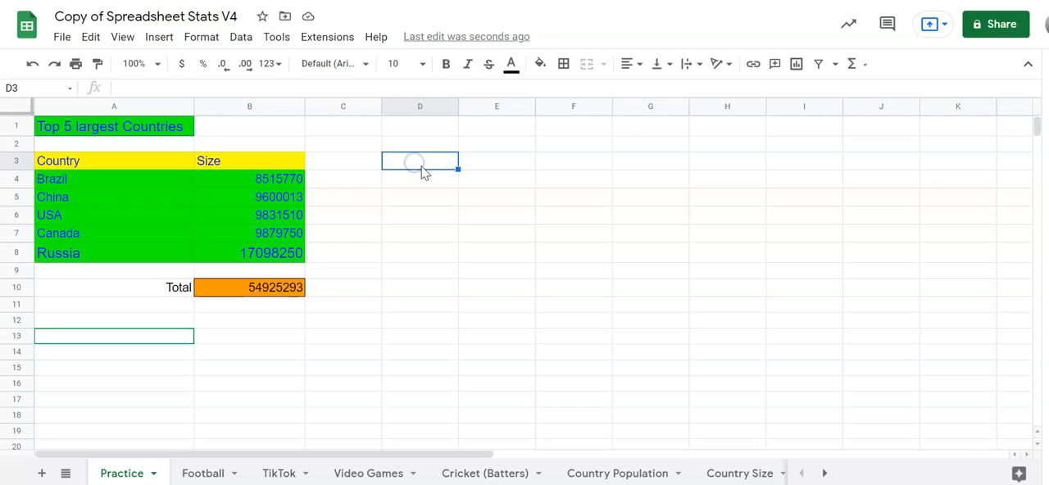
text(Sm)
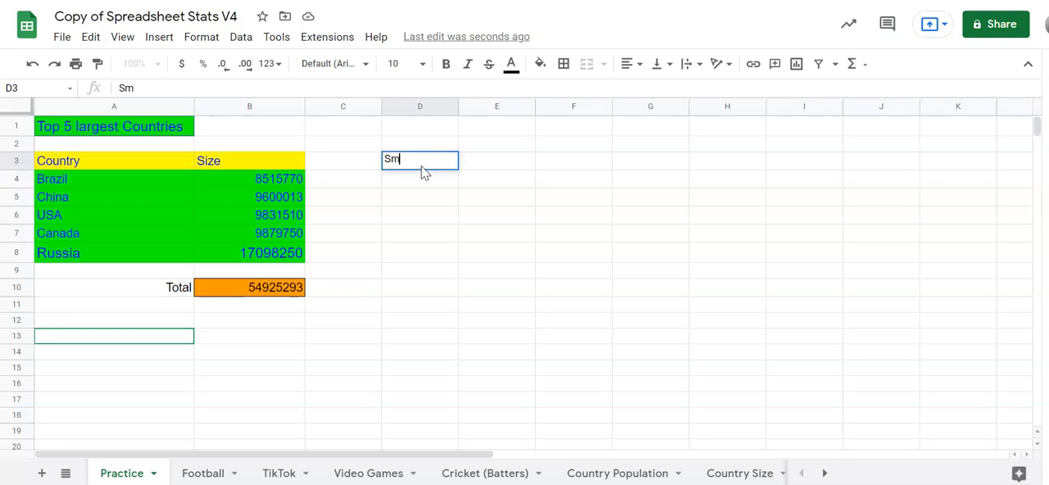
text(allest Country)
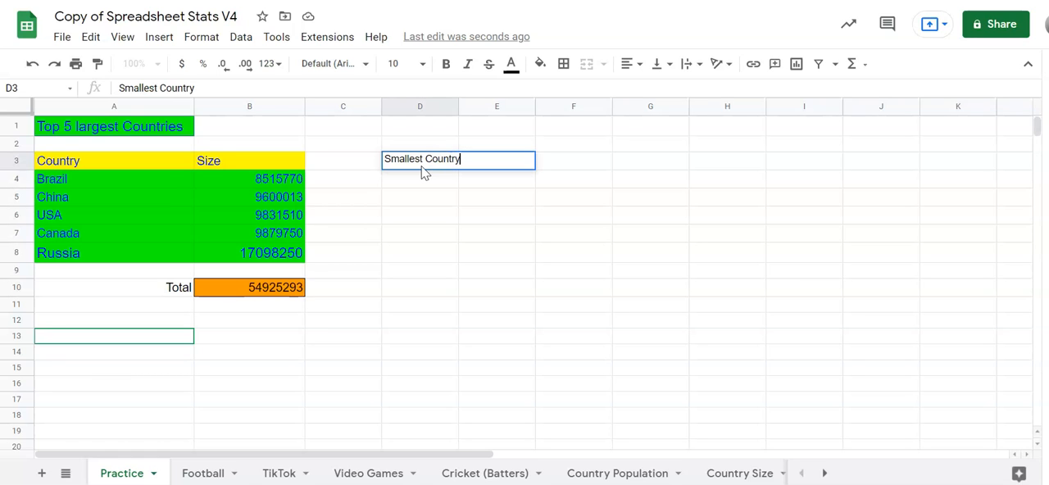
click(421, 216)
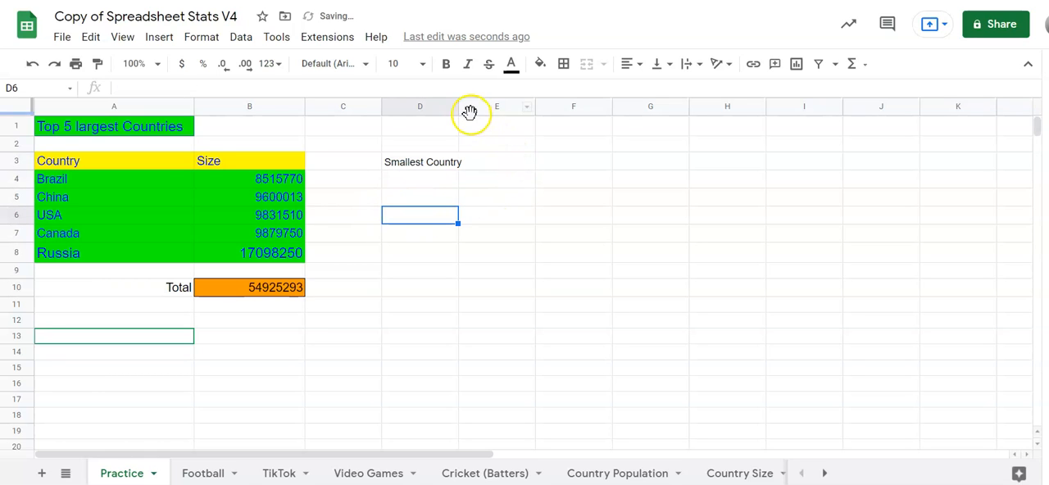
drag(459, 107, 474, 104)
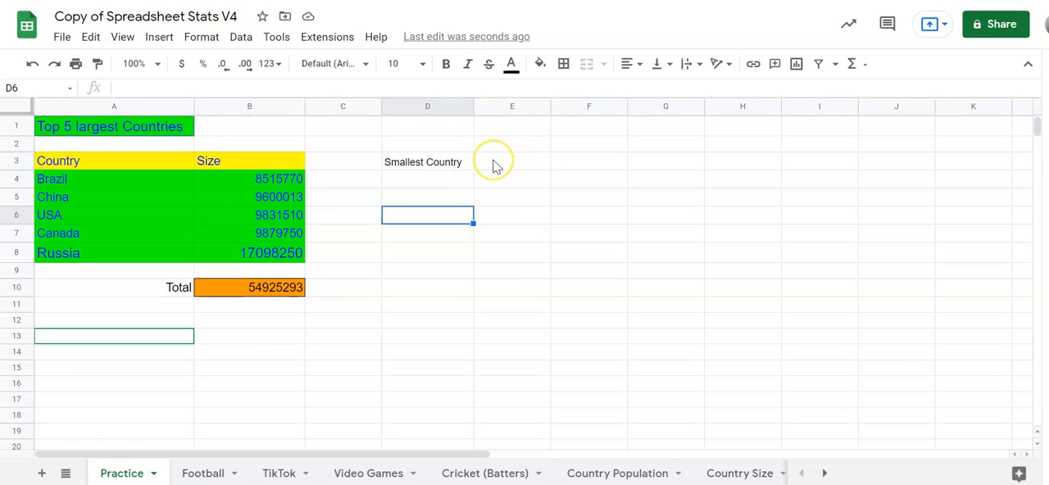
Calculate the smallest country size in cell E3 with the MIN function over the range B4:B8.
click(493, 164)
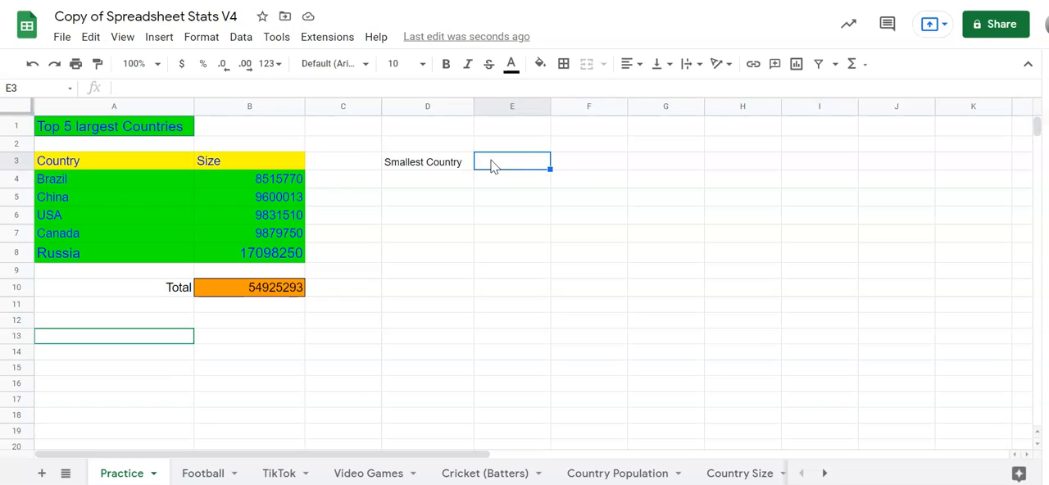
text(=)
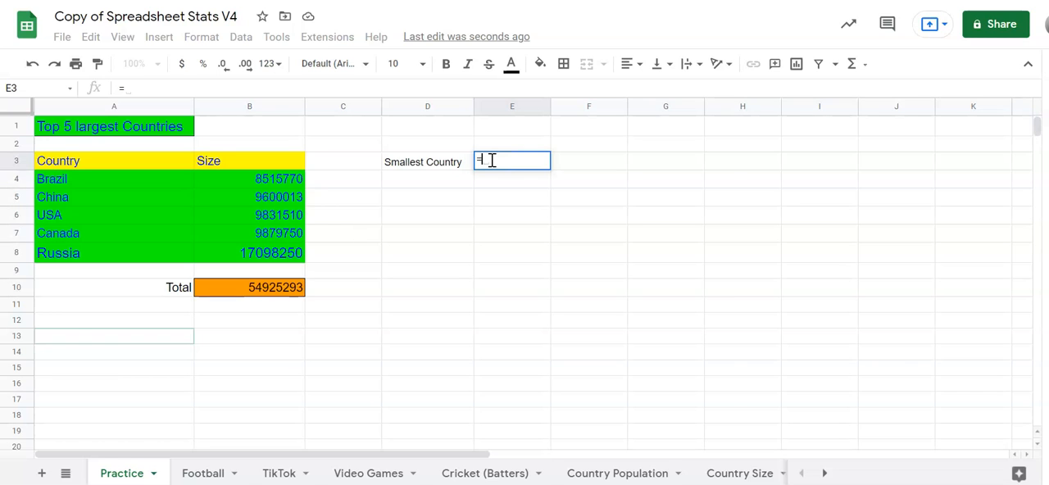
text(min)
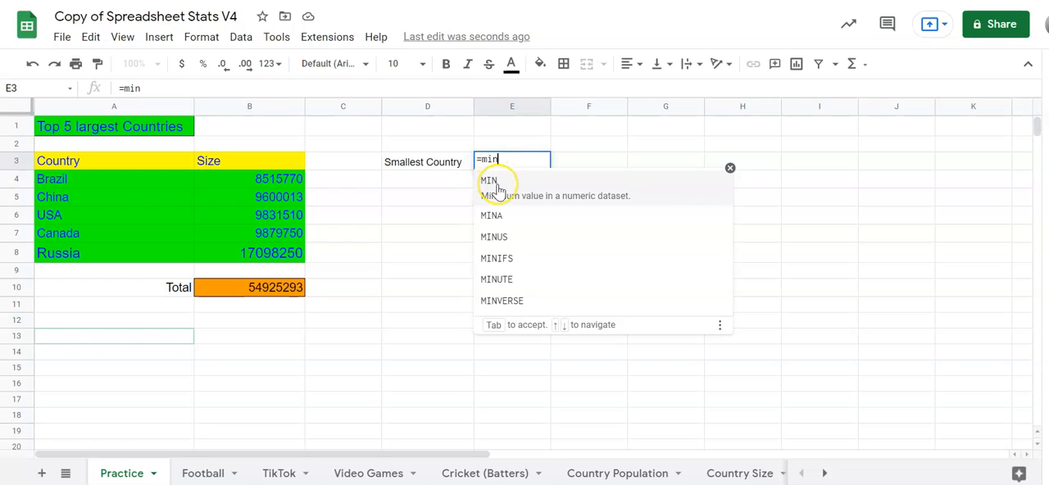
click(497, 187)
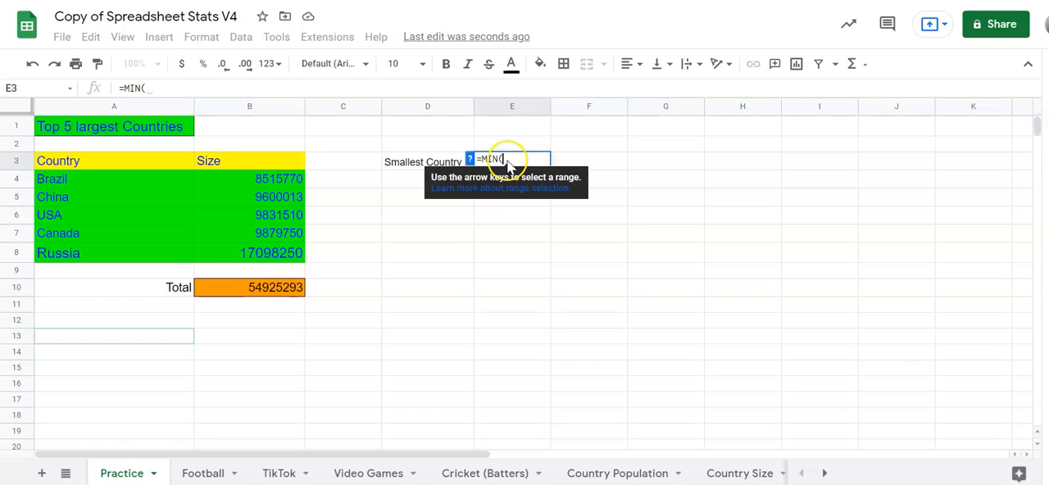
click(274, 179)
drag(274, 193, 277, 256)
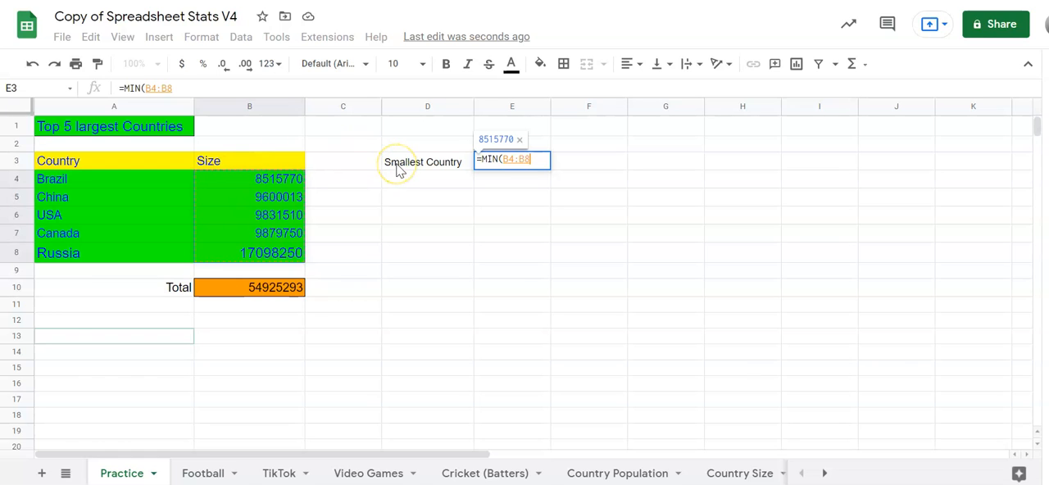
key(Return)
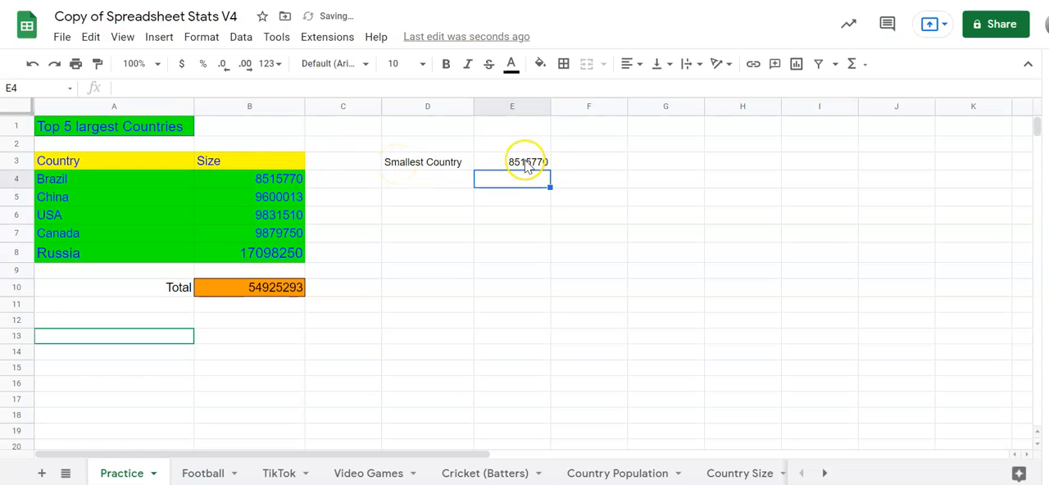
Enter the label "Largest Country" in cell D4, below the Smallest Country label.
click(432, 178)
text(Largest Coun)
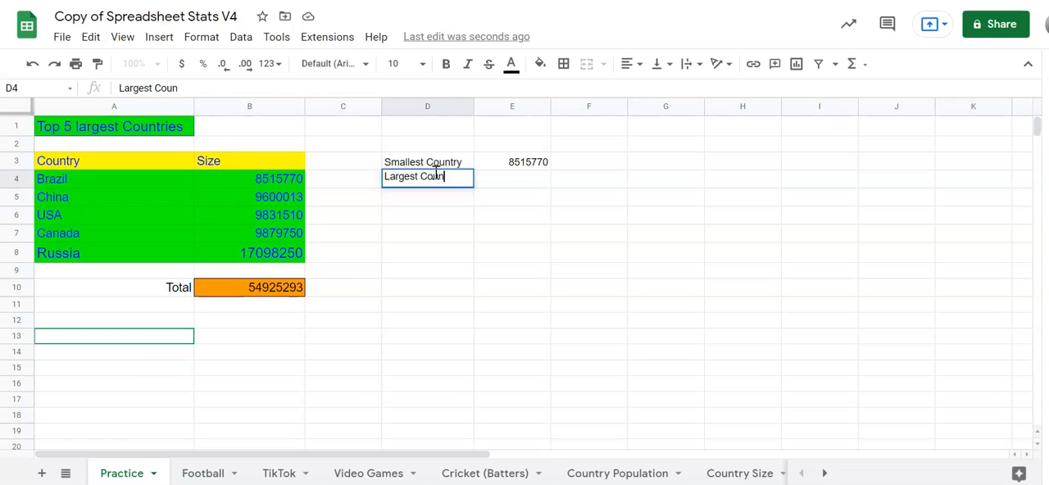
text(try)
click(492, 236)
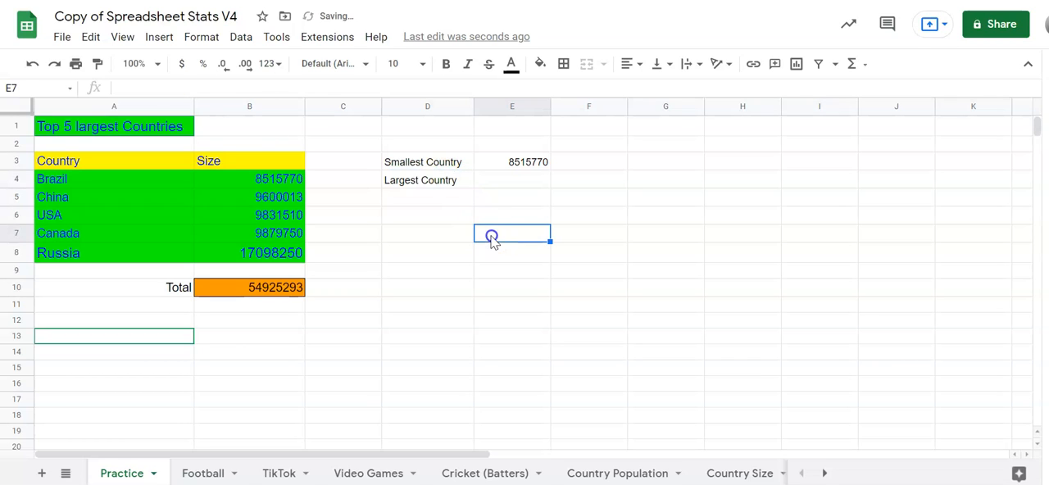
Calculate the largest country size in cell E4 with the MAX function over the range B4:B8.
click(521, 185)
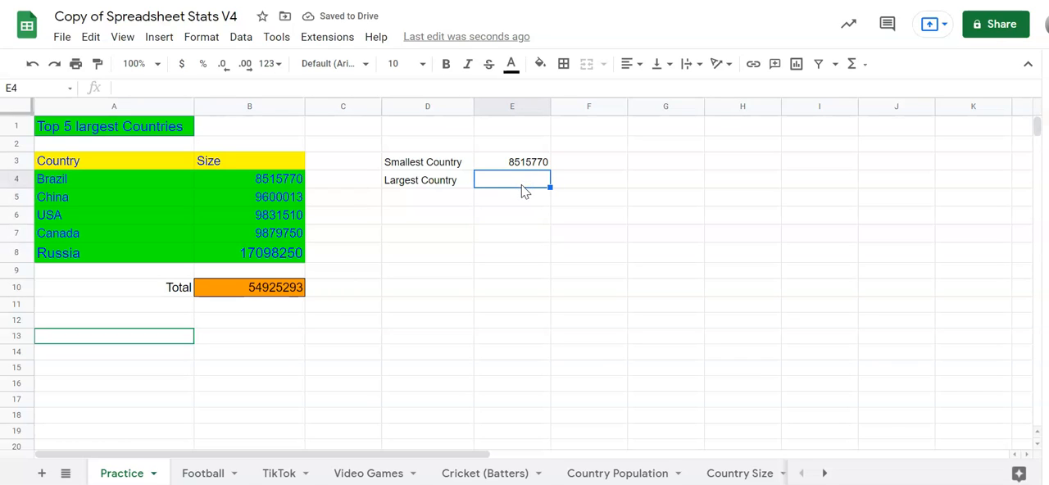
text(=)
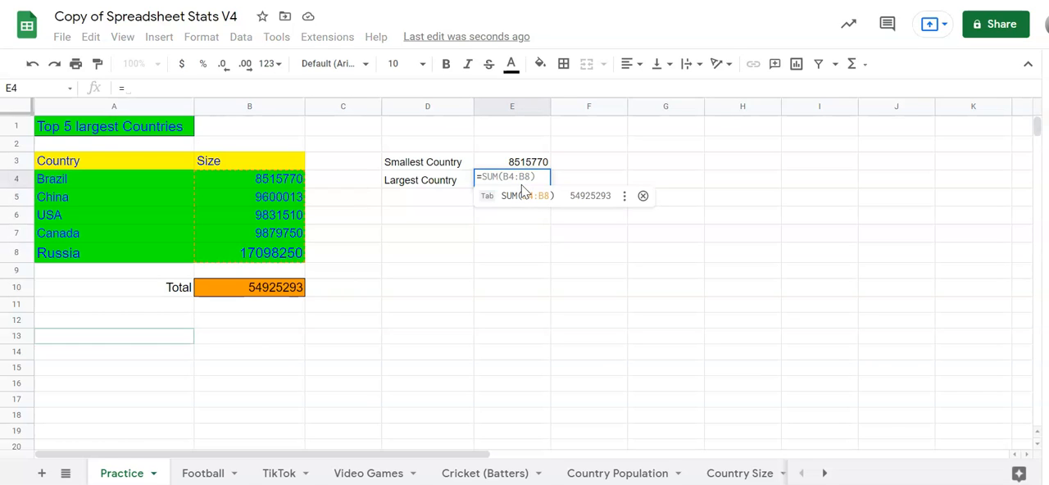
text(max)
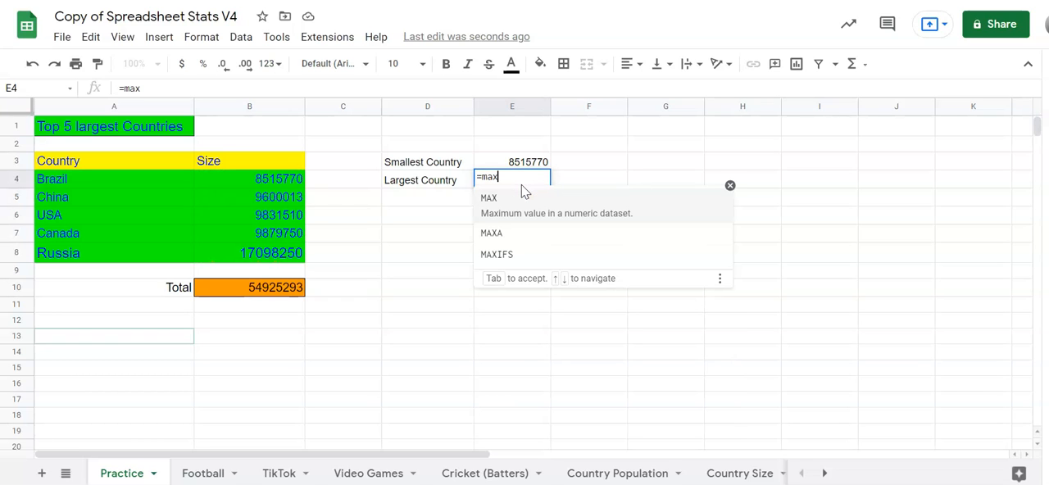
click(500, 204)
click(501, 201)
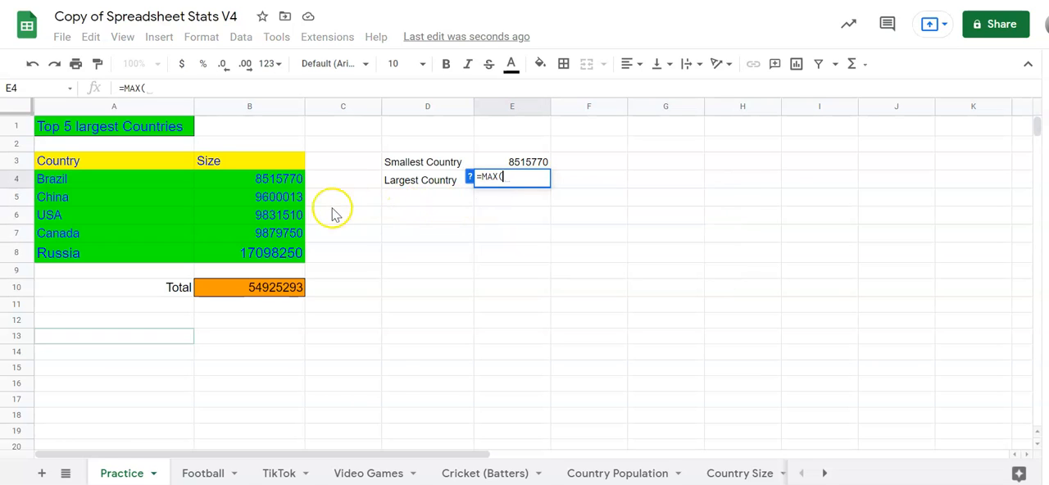
drag(286, 184, 295, 257)
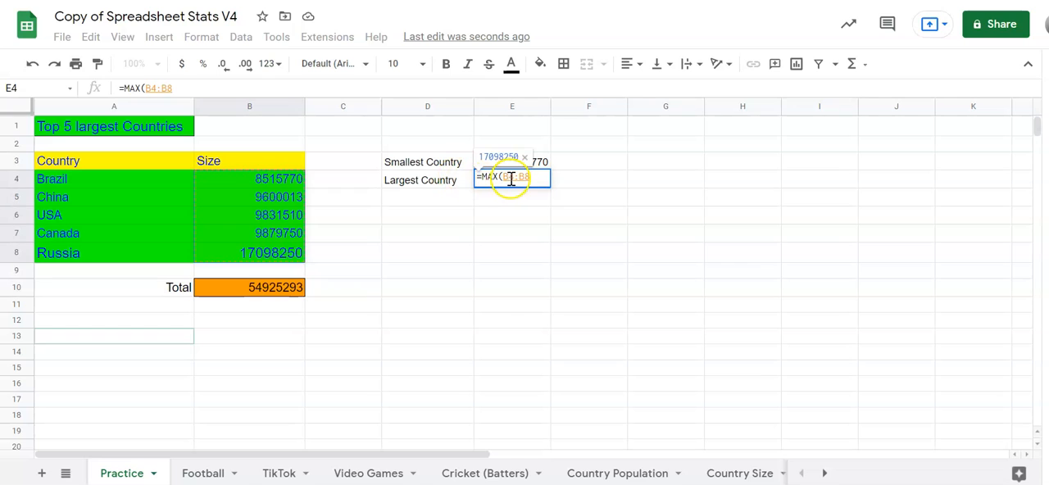
key(Return)
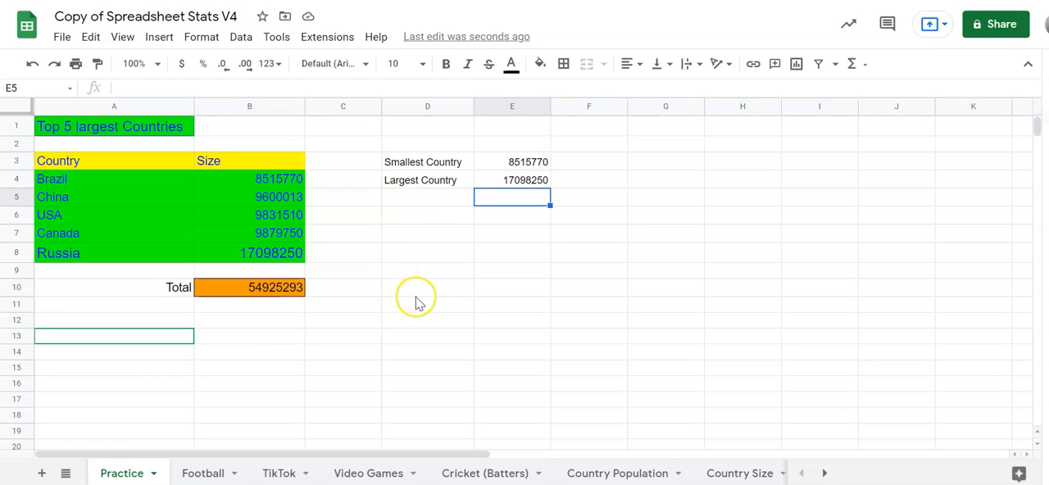
Enter the label "Average Size" in cell D5 and average the range B4:B8 in cell E5 with the AVERAGE function.
click(425, 200)
text(Average Size)
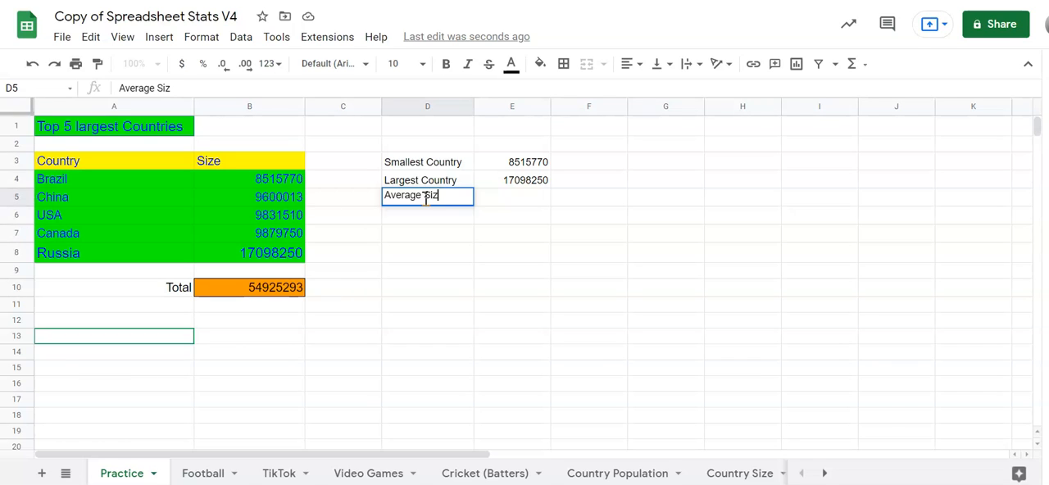
click(513, 196)
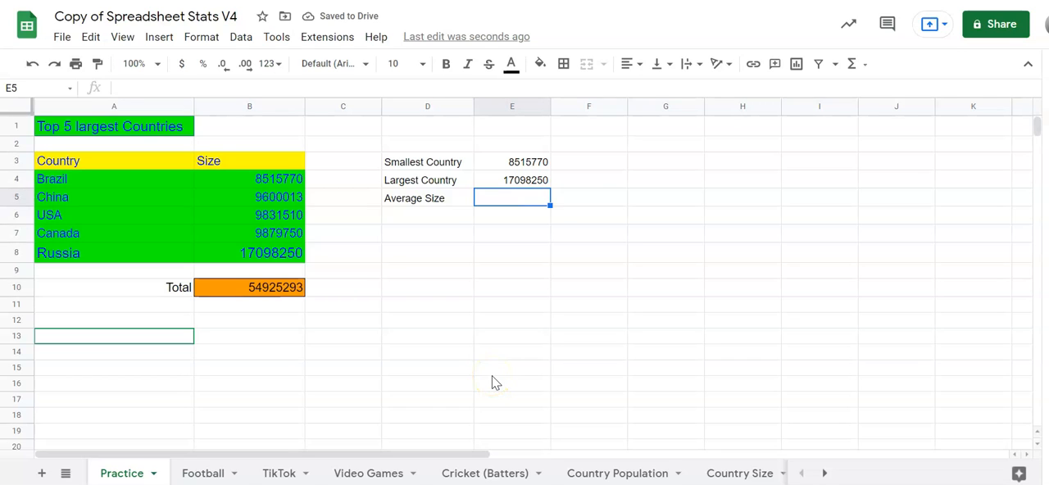
text(=)
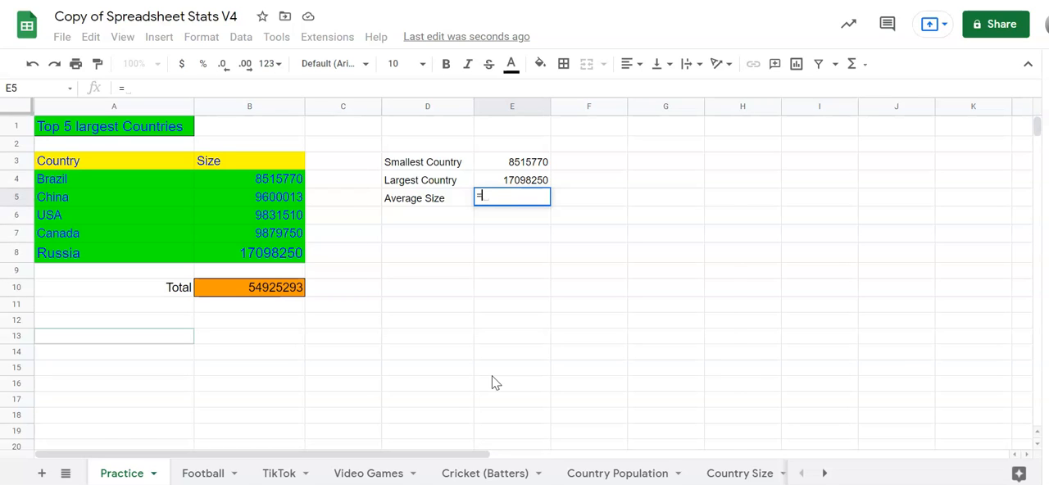
text(average)
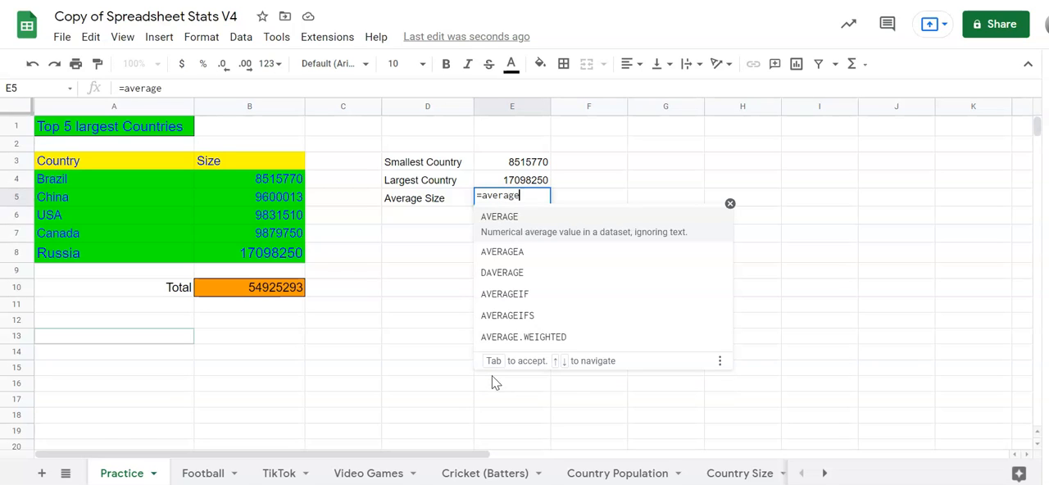
click(510, 221)
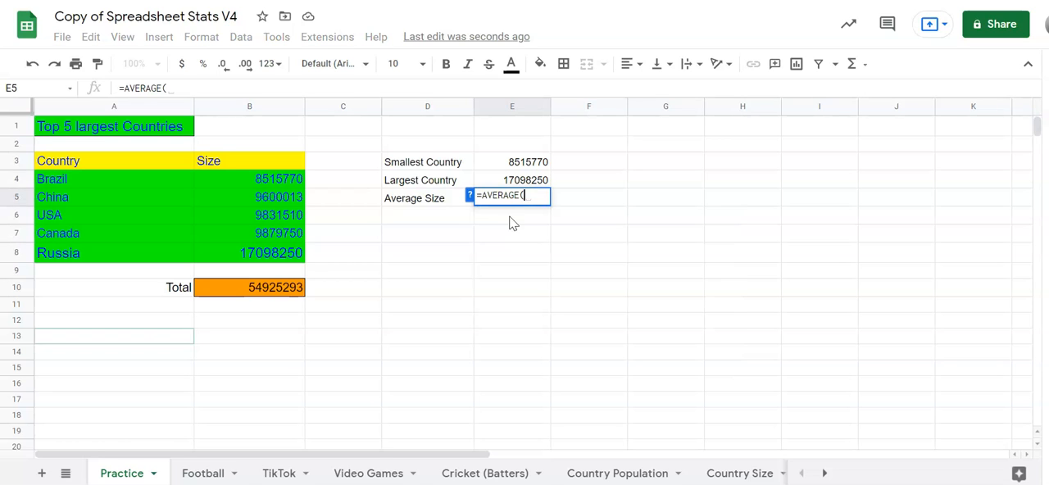
drag(281, 181, 299, 251)
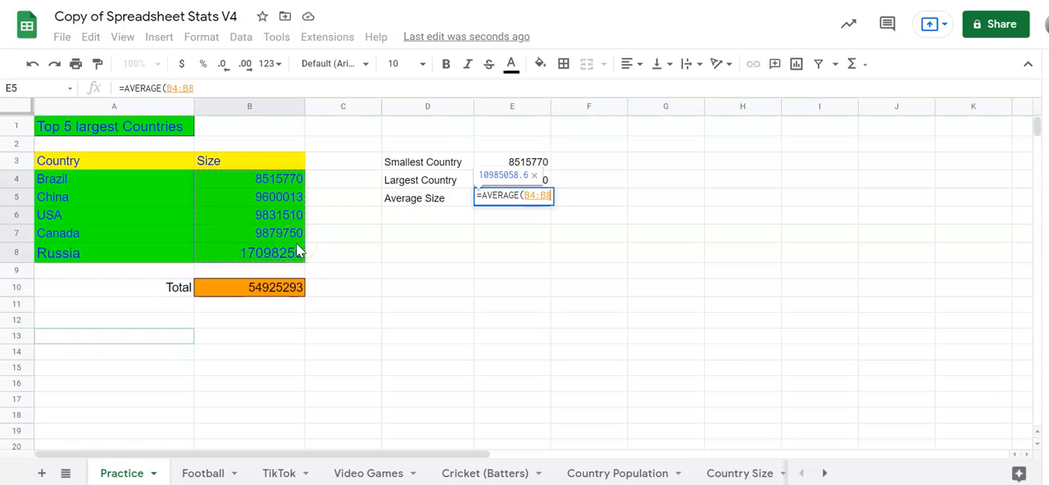
key(Return)
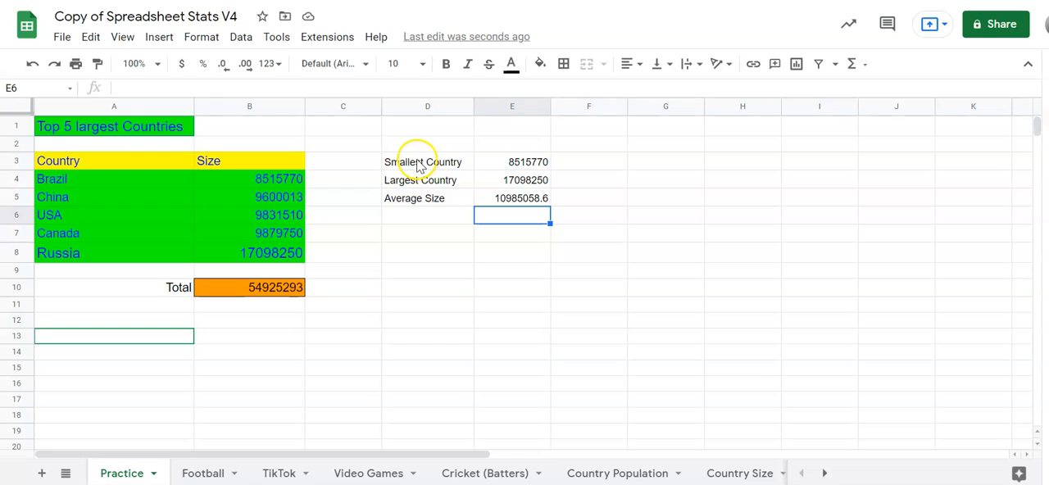
Set the labels in D3:D5 to font size 12 and widen column D so the text fits.
drag(419, 163, 440, 199)
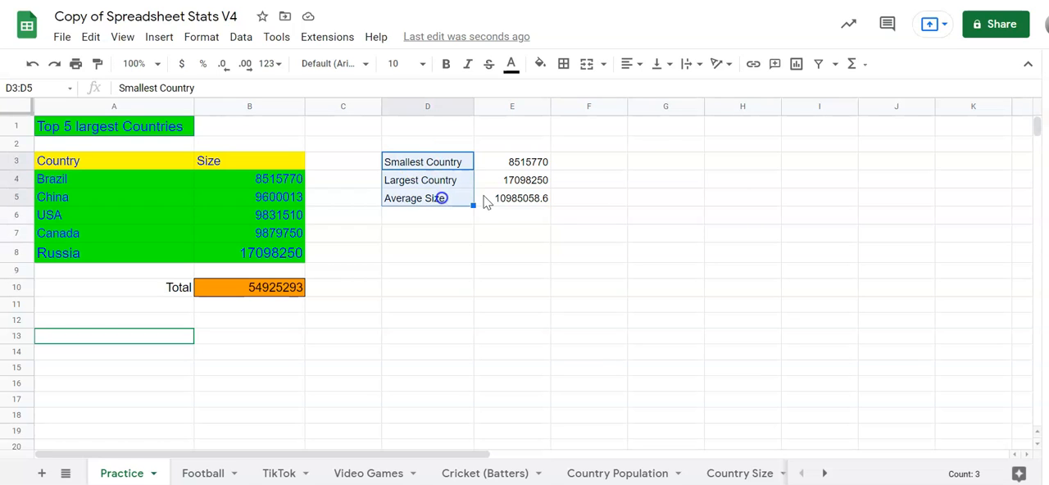
click(421, 66)
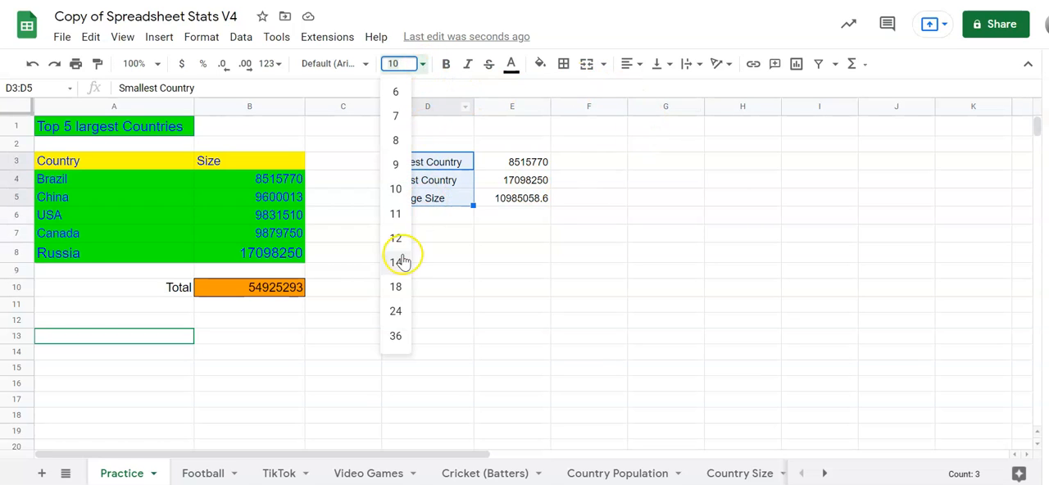
click(396, 239)
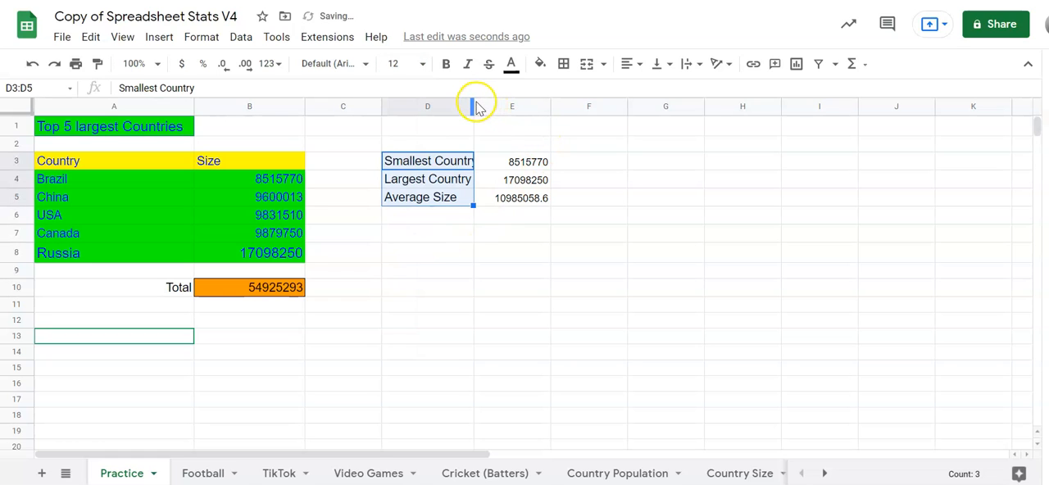
drag(473, 102, 496, 103)
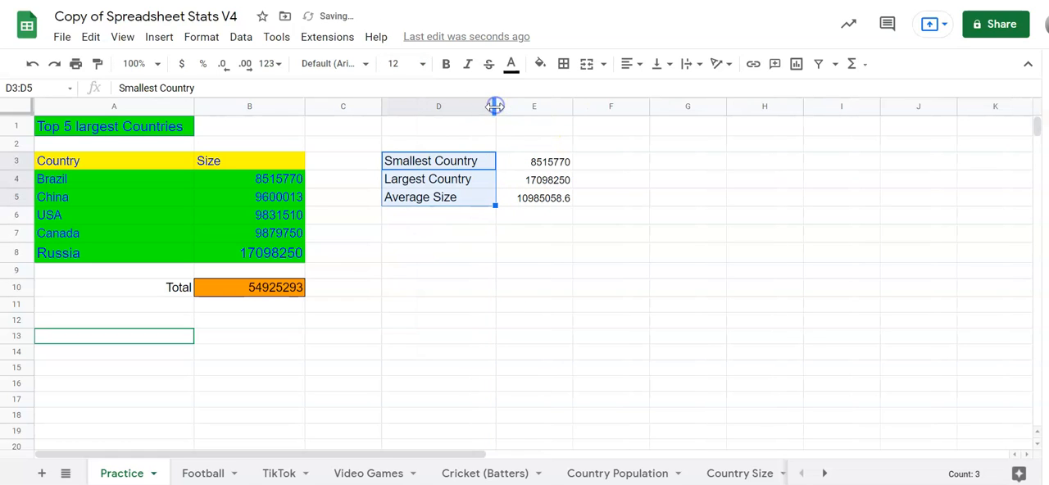
Fill the label cells D3:D5 with green to match the country table.
click(540, 64)
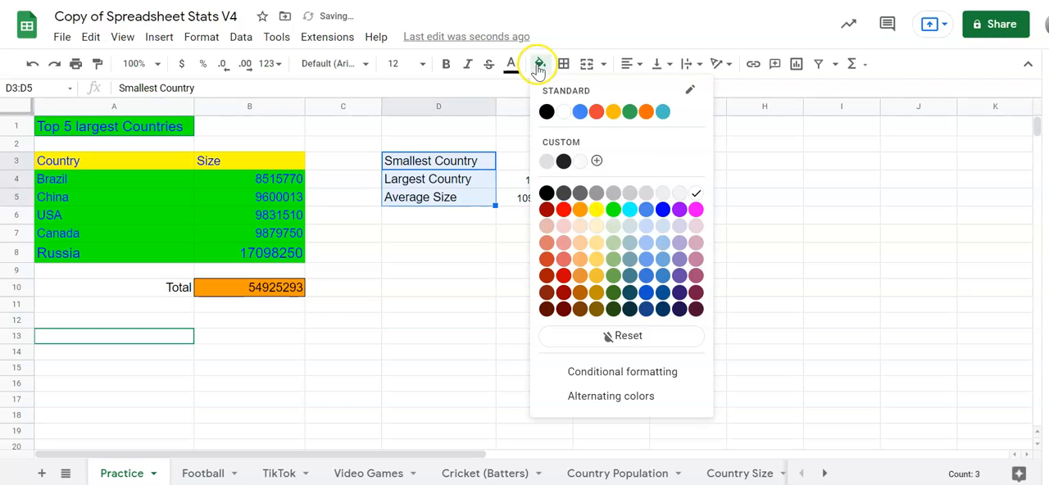
click(613, 209)
click(579, 384)
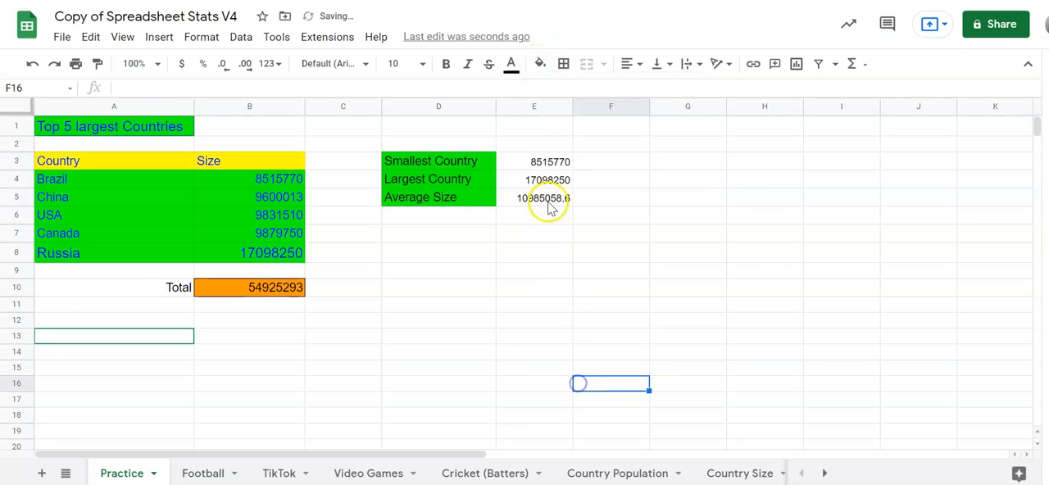
Set the calculated values in E3:E5 to font size 12.
drag(553, 166, 563, 201)
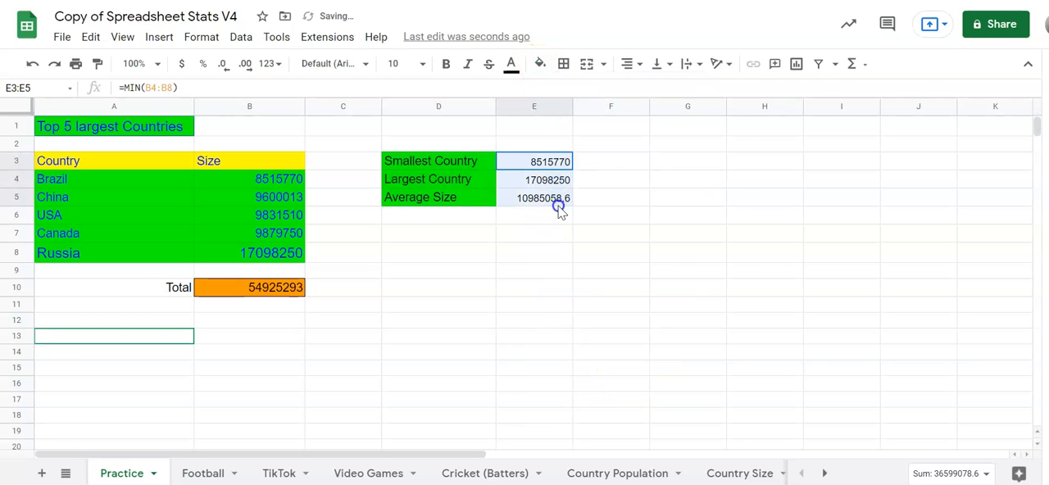
click(422, 64)
click(398, 237)
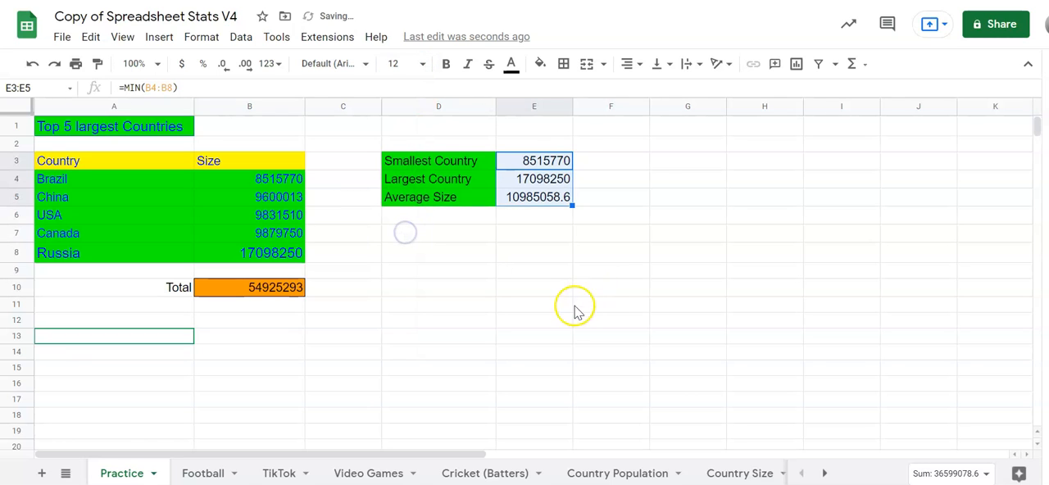
Give the value cells E3:E5 a yellow fill and blue text.
click(541, 63)
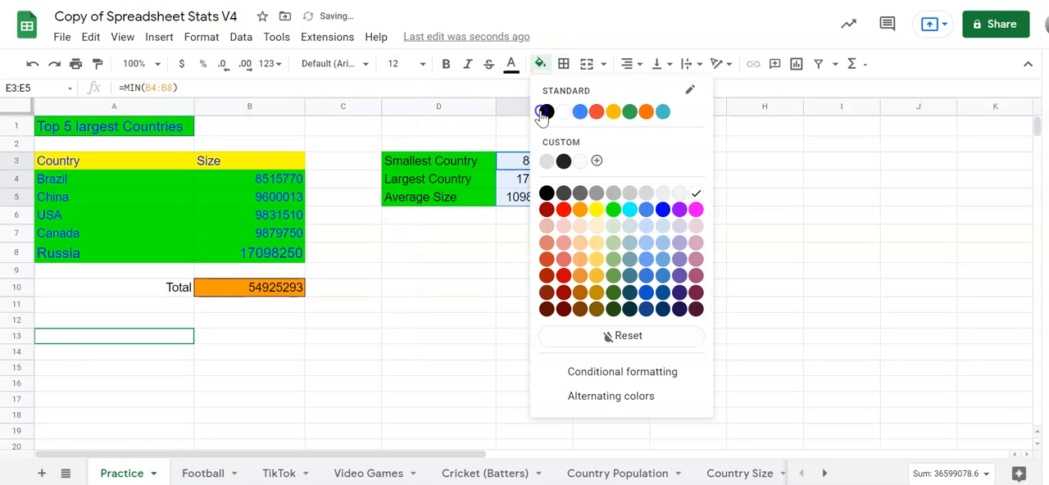
click(604, 212)
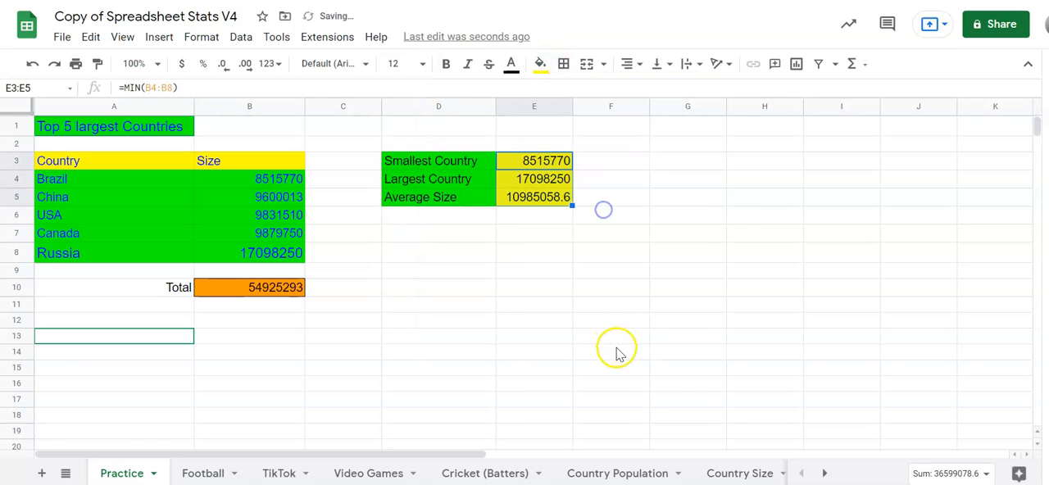
click(511, 66)
click(633, 209)
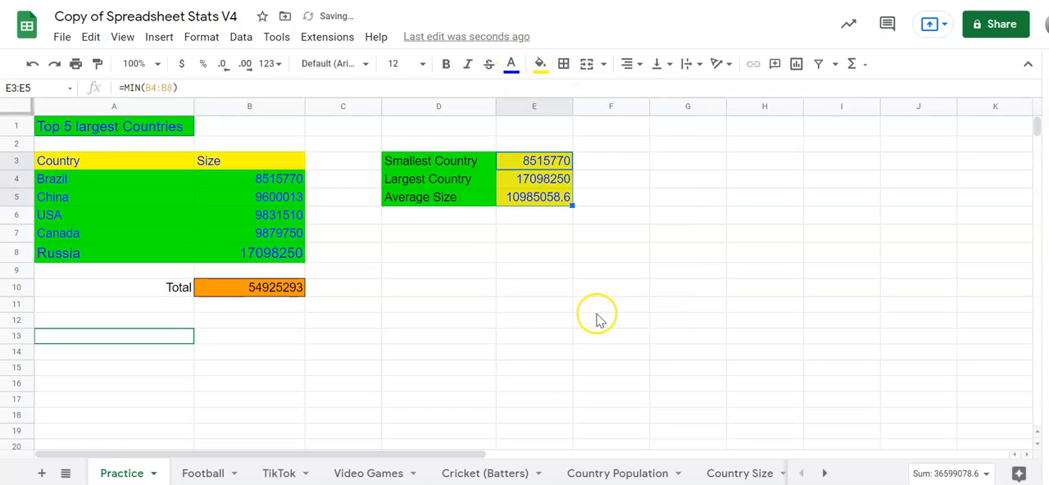
click(595, 320)
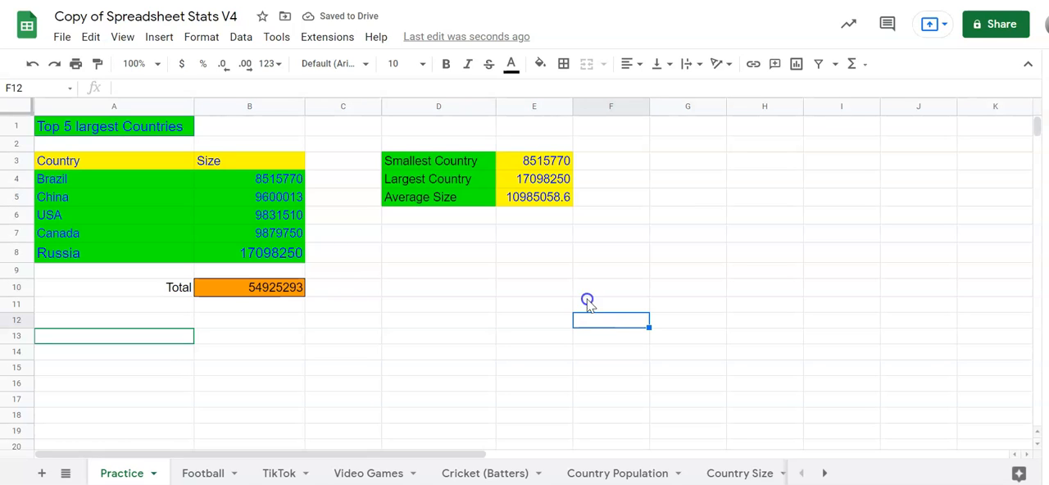
Review the formulas behind the smallest, largest and average sizes in E3:E5 and the total in B10.
click(557, 161)
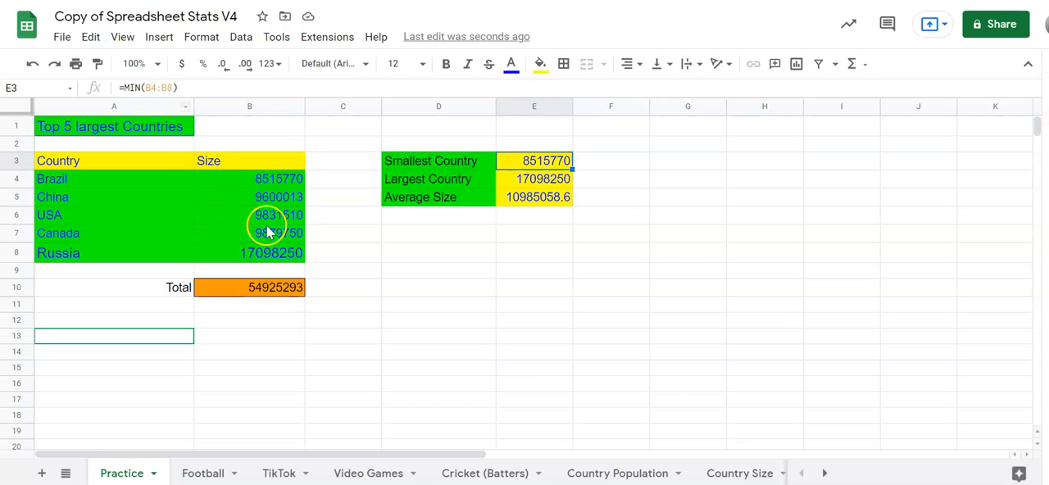
click(565, 182)
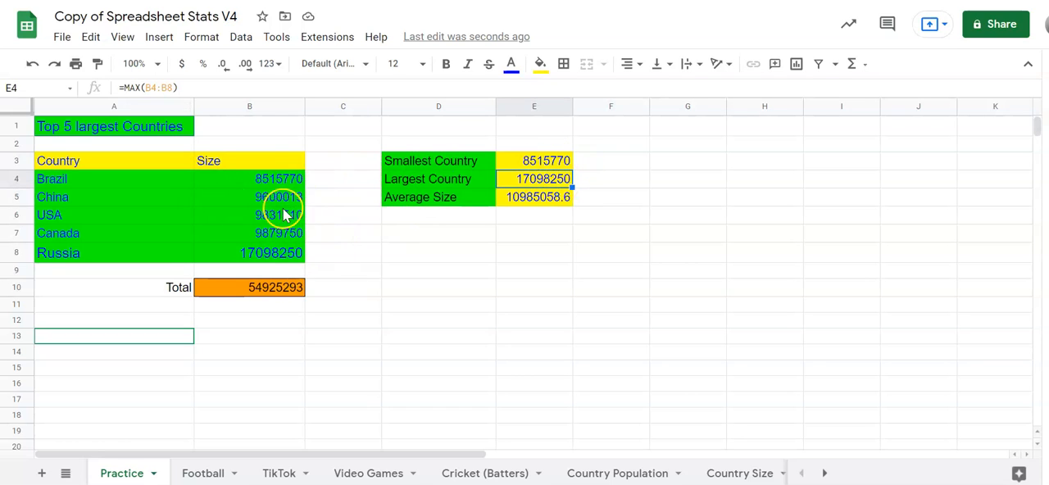
click(553, 199)
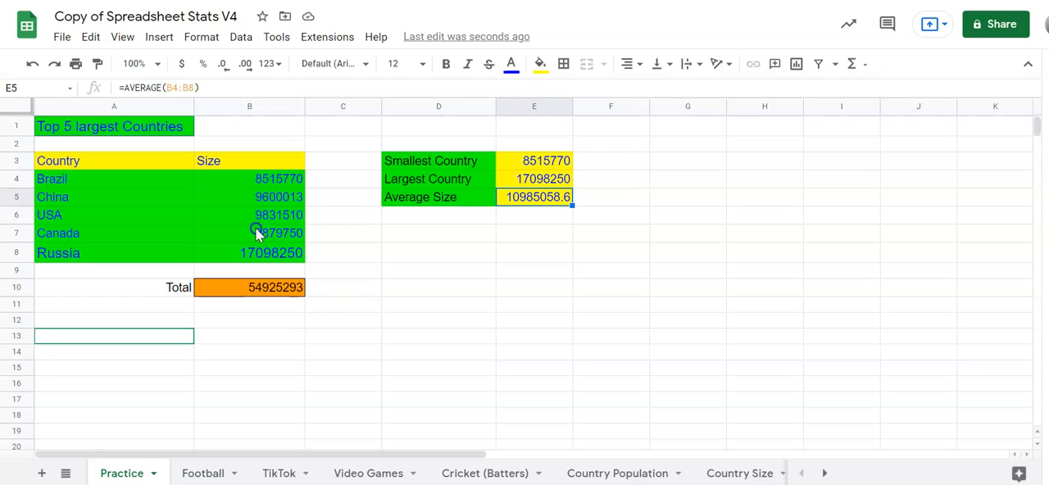
click(285, 295)
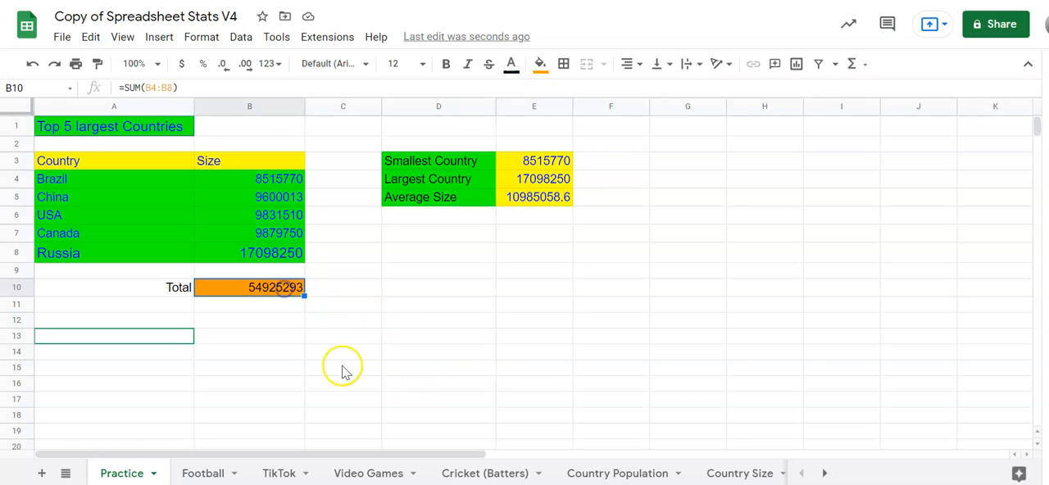